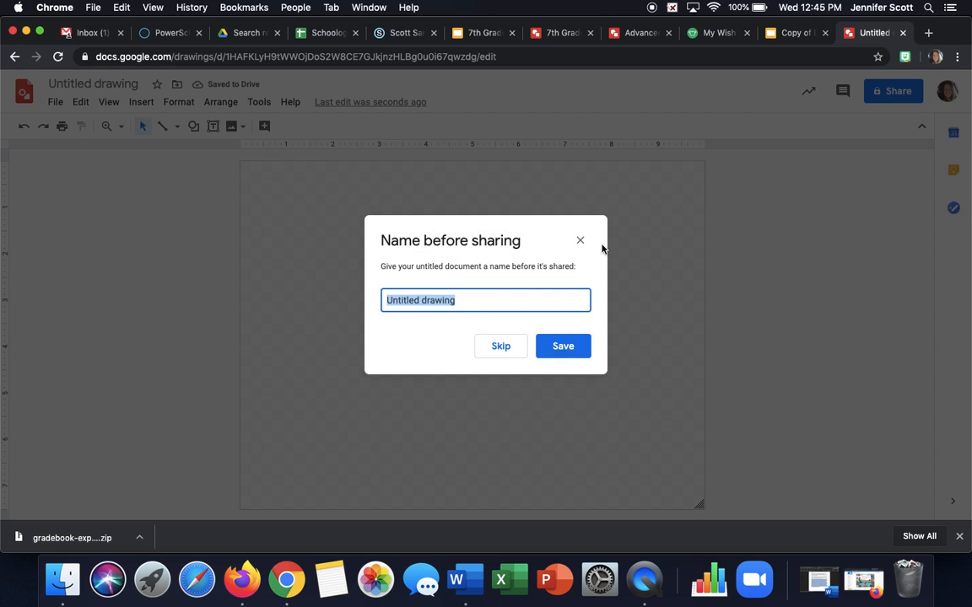
- Name the drawing "My Bitmoji Classroom" and share its link so that anyone with the link can view
type("My Bitmoji Classroom")
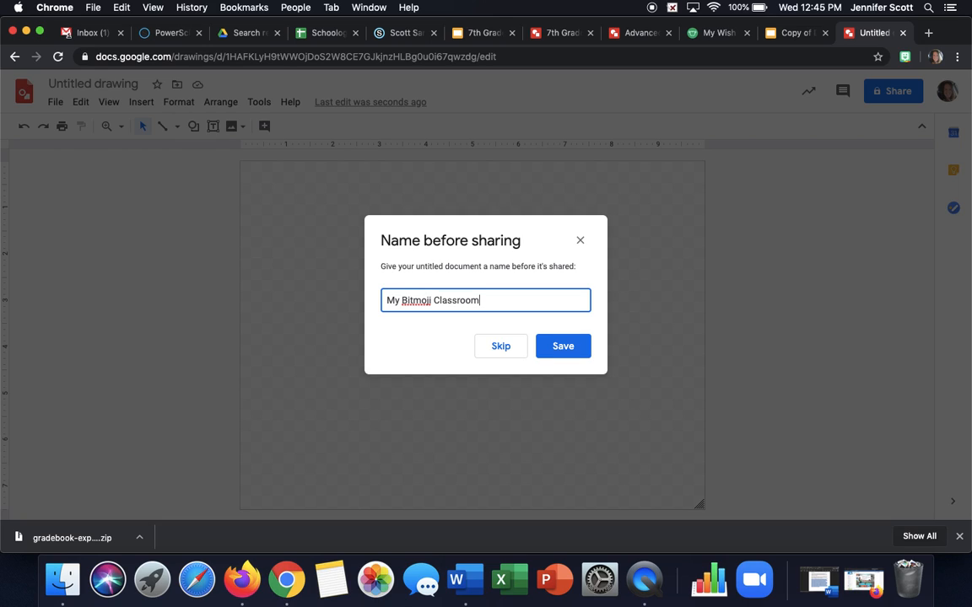
left_click(573, 343)
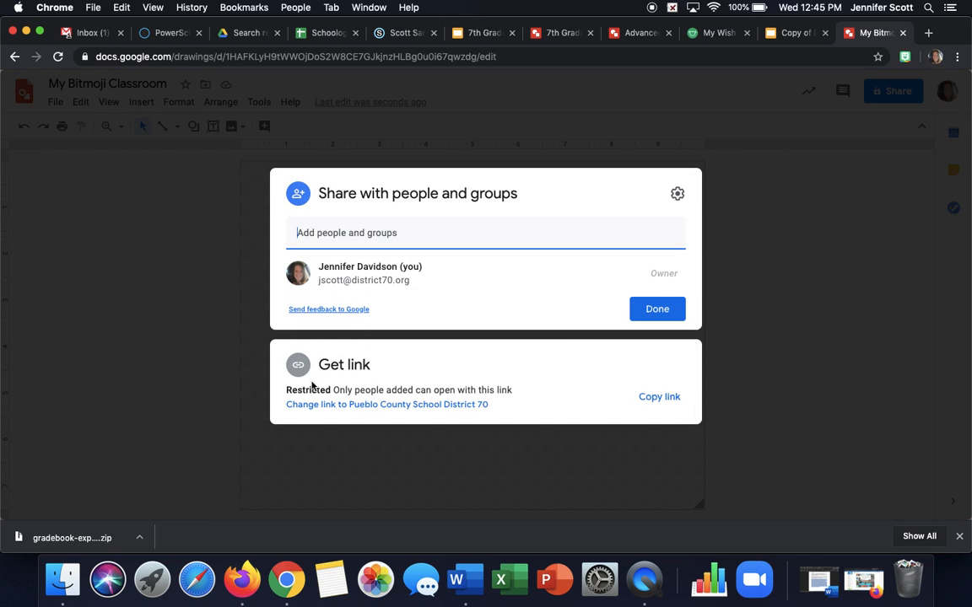
left_click(425, 404)
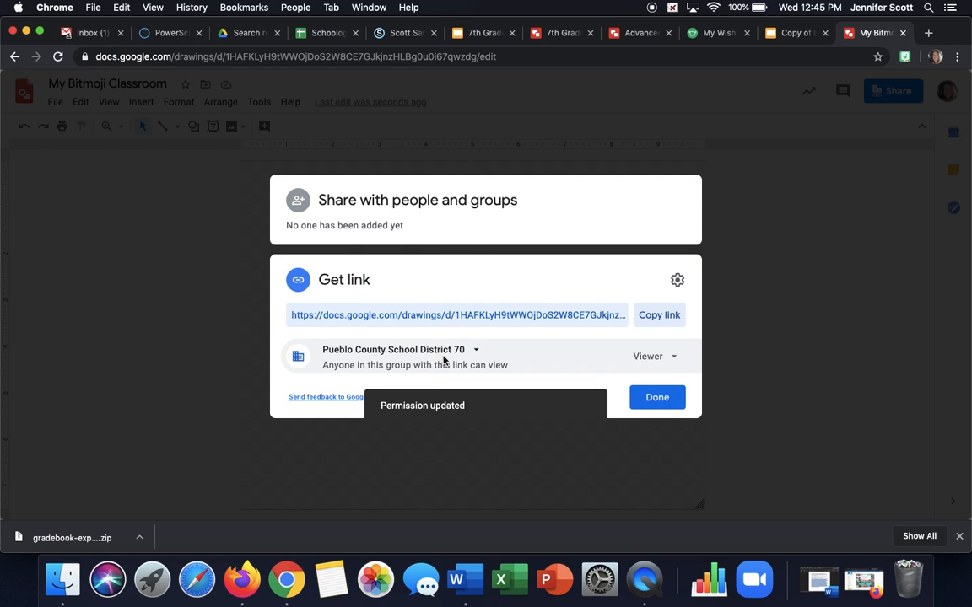
left_click(472, 349)
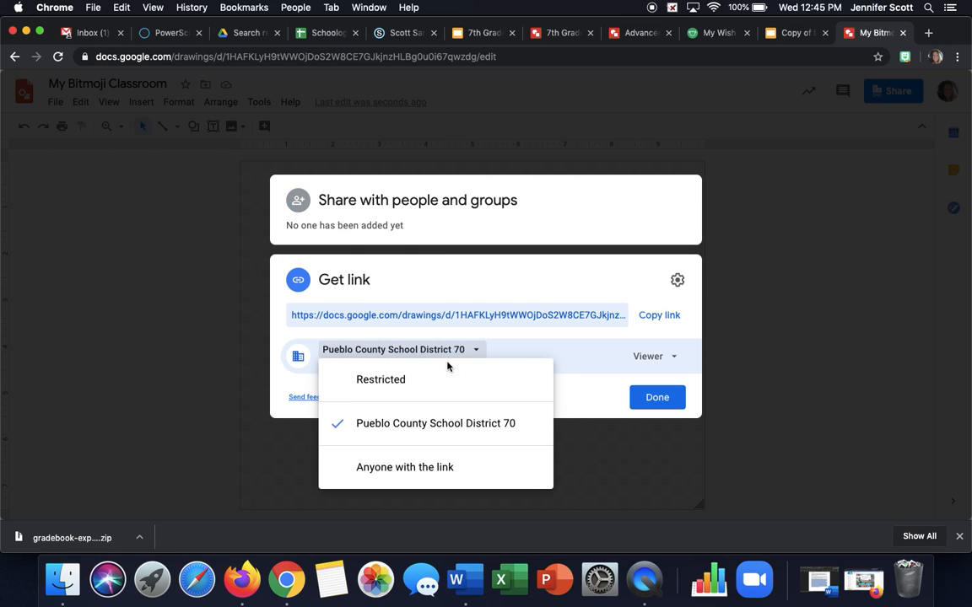
left_click(404, 467)
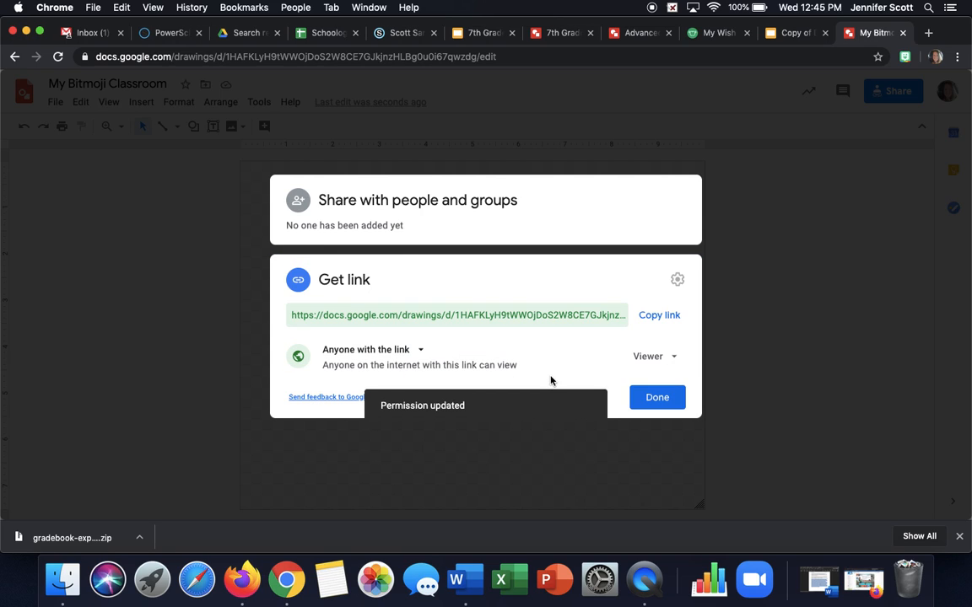
left_click(662, 398)
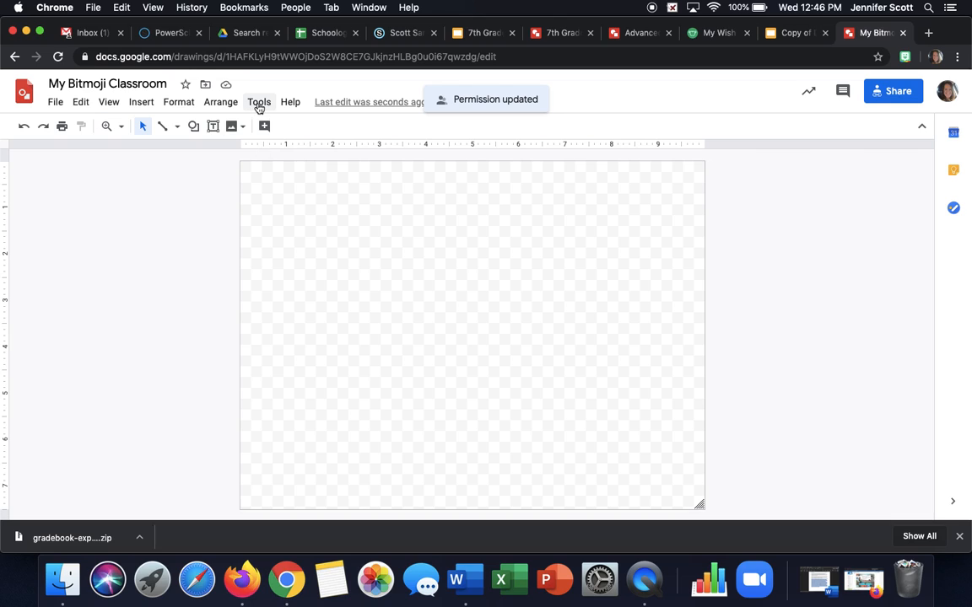
- Search the web for images of "wall and floor" to insert into the drawing
left_click(141, 104)
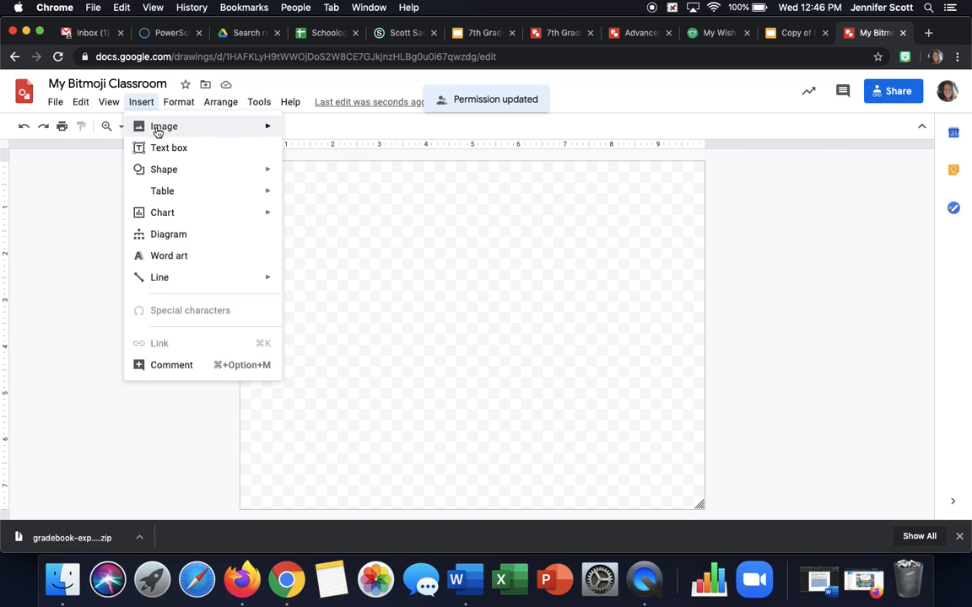
mouse_move(159, 133)
left_click(315, 154)
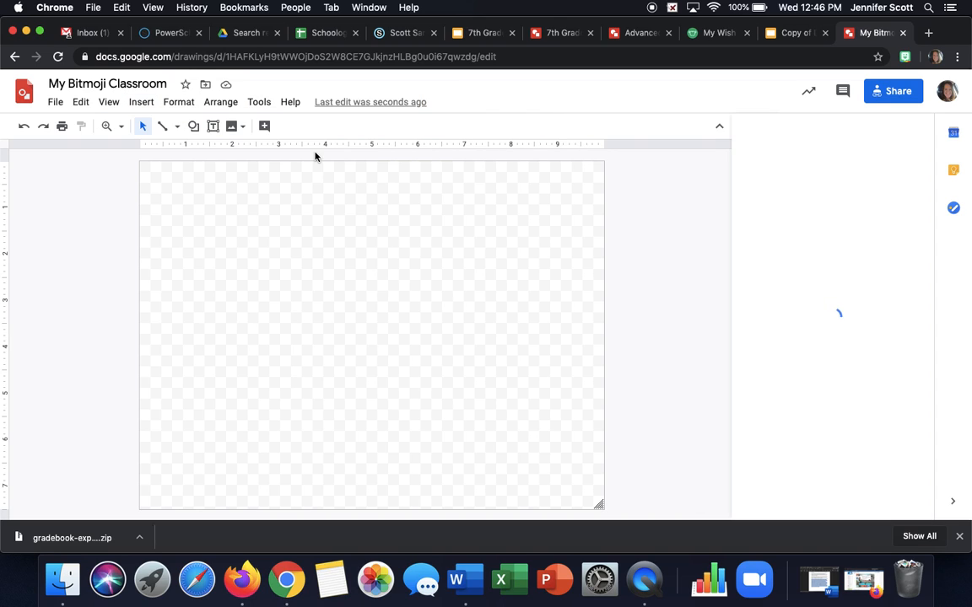
type("b")
key("BackSpace")
type("wall and b")
key("Return")
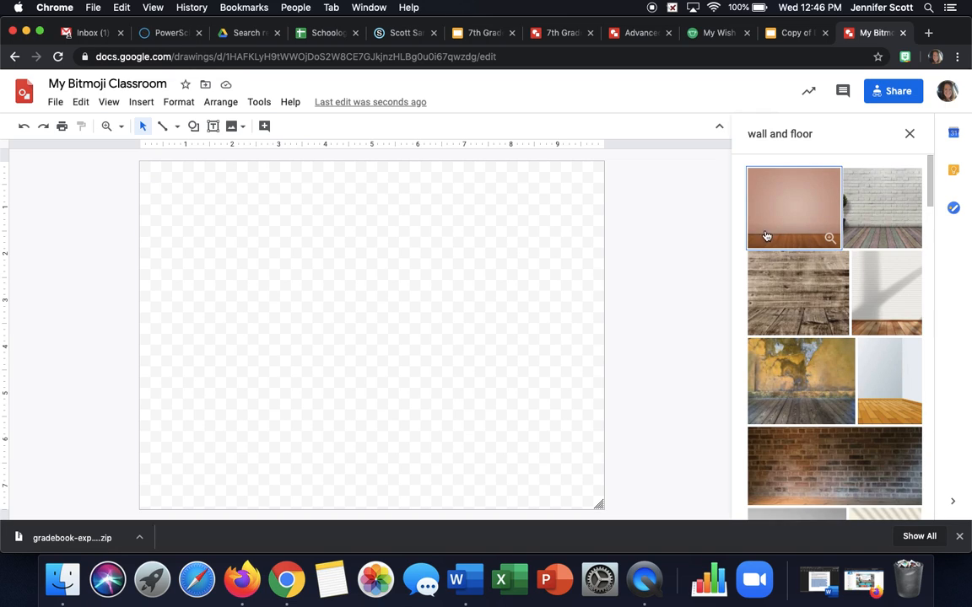
- Insert the brick wall image with the wooden floor and align it to the canvas's upper-left corner
scroll(831, 404, "down", 3)
scroll(833, 402, "down", 2)
scroll(833, 403, "up", 1)
left_click_drag(829, 290, 263, 228)
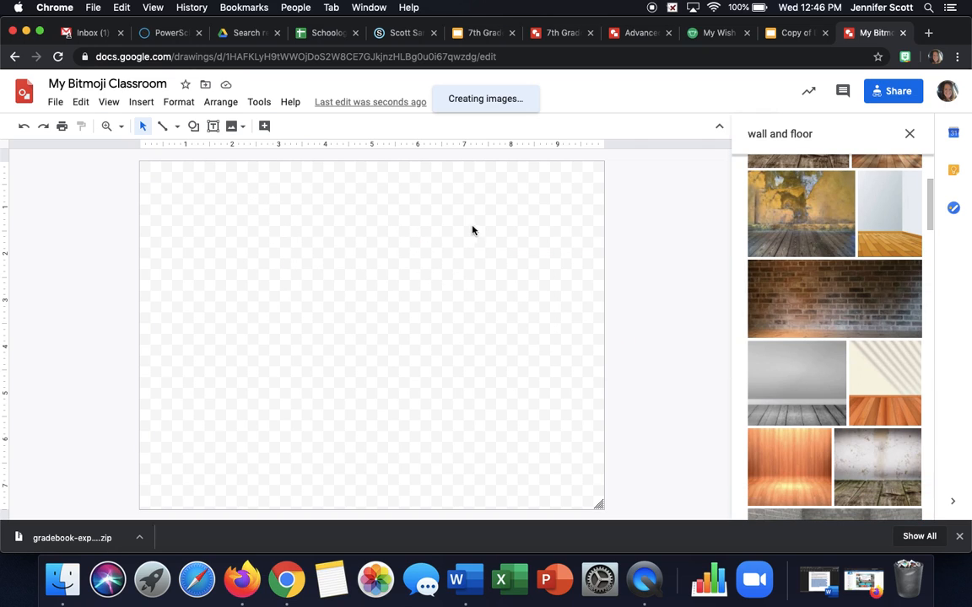
left_click_drag(326, 260, 319, 252)
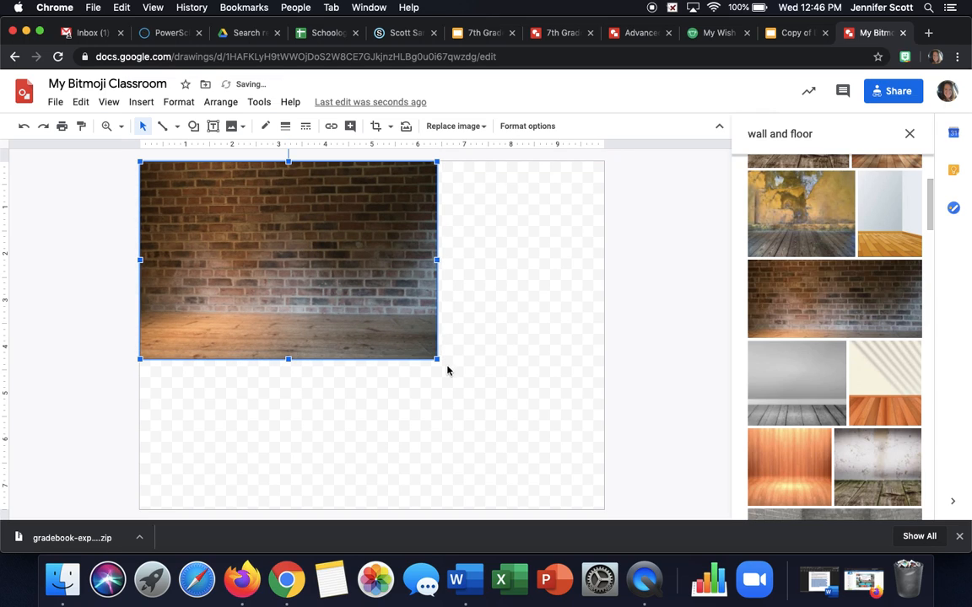
- Enlarge the brick wall image to the full canvas width and reduce its height to about 6 inches
left_click_drag(438, 360, 603, 433)
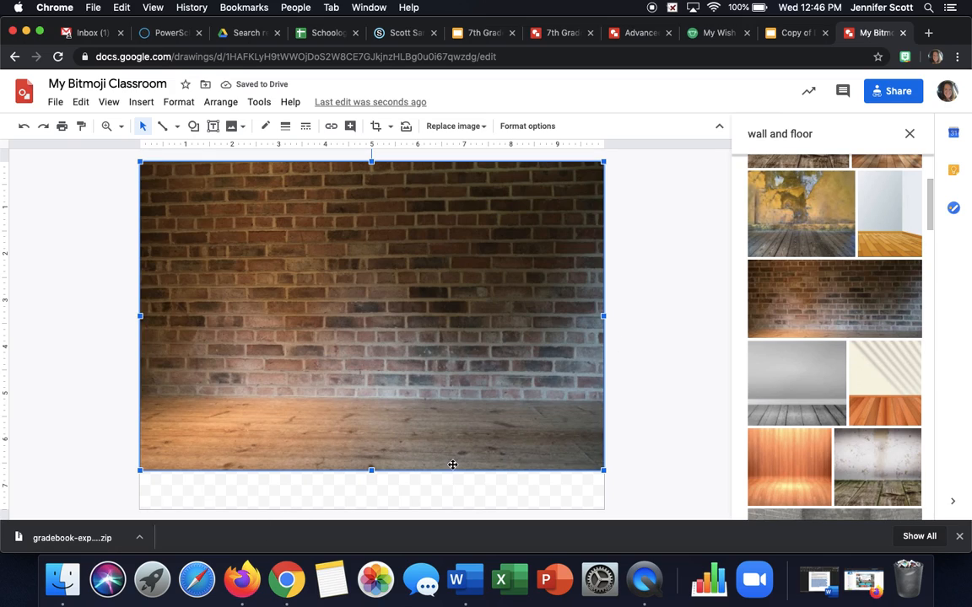
left_click_drag(371, 470, 374, 445)
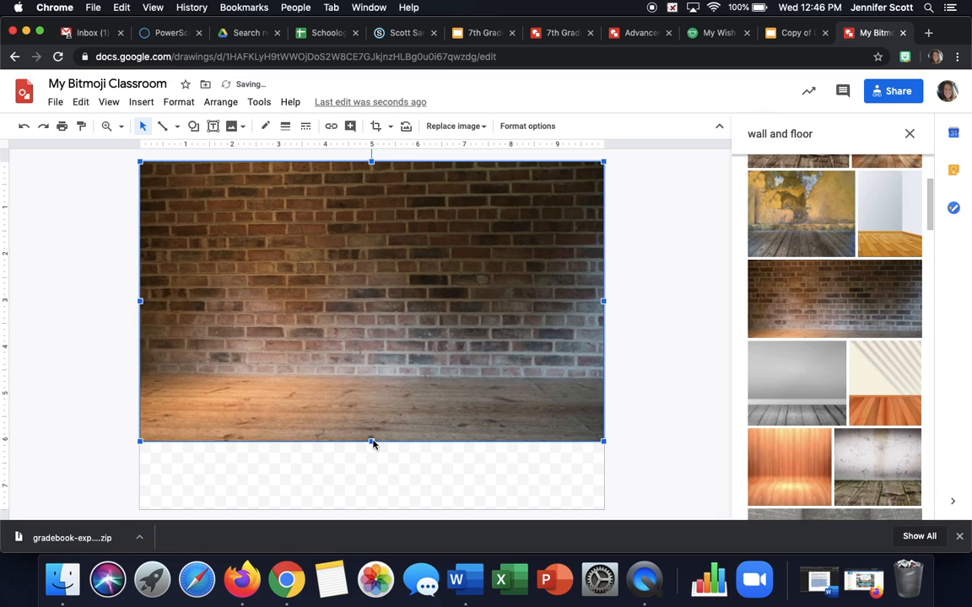
left_click(648, 224)
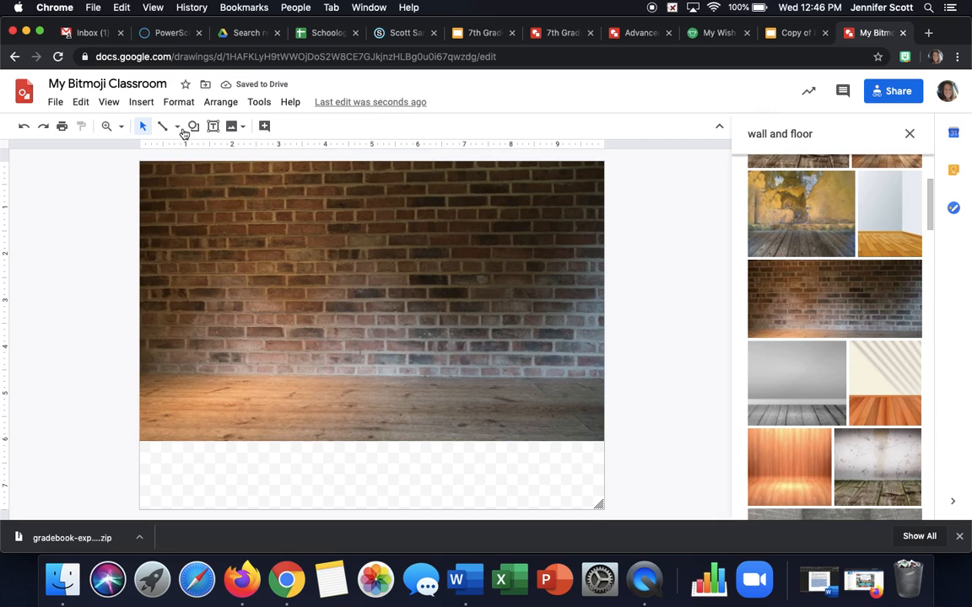
- Search the web images for "transparent whiteboard"
left_click(142, 102)
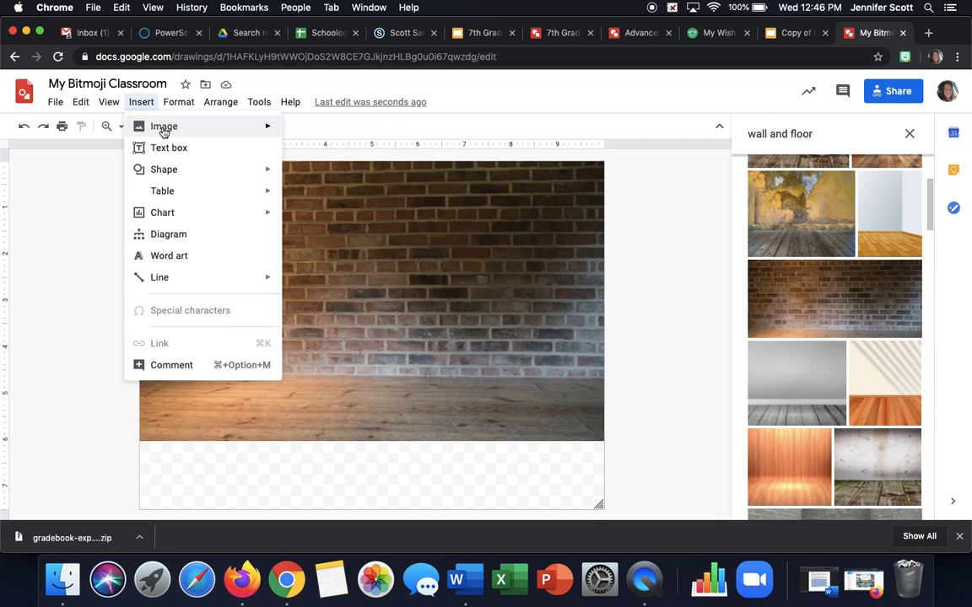
mouse_move(240, 124)
left_click(839, 132)
left_click_drag(827, 132, 721, 125)
type("tr")
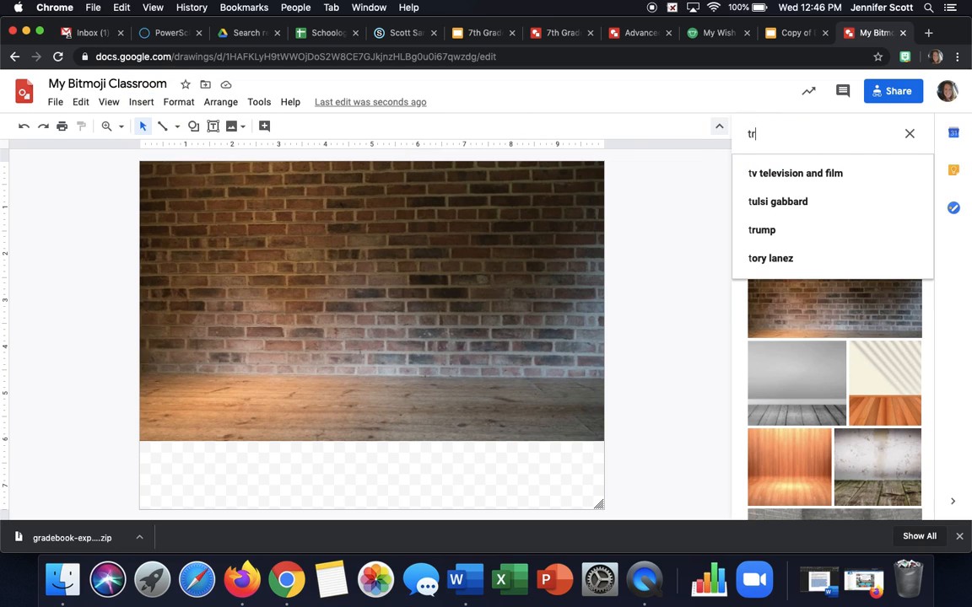
type("ansparent whiteboar")
key("BackSpace")
type("ard")
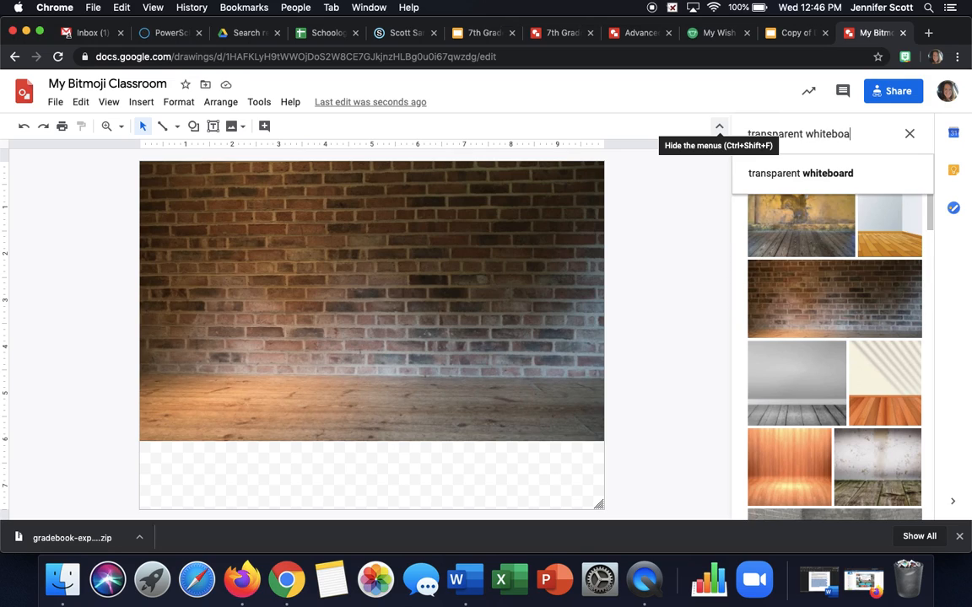
key("Return")
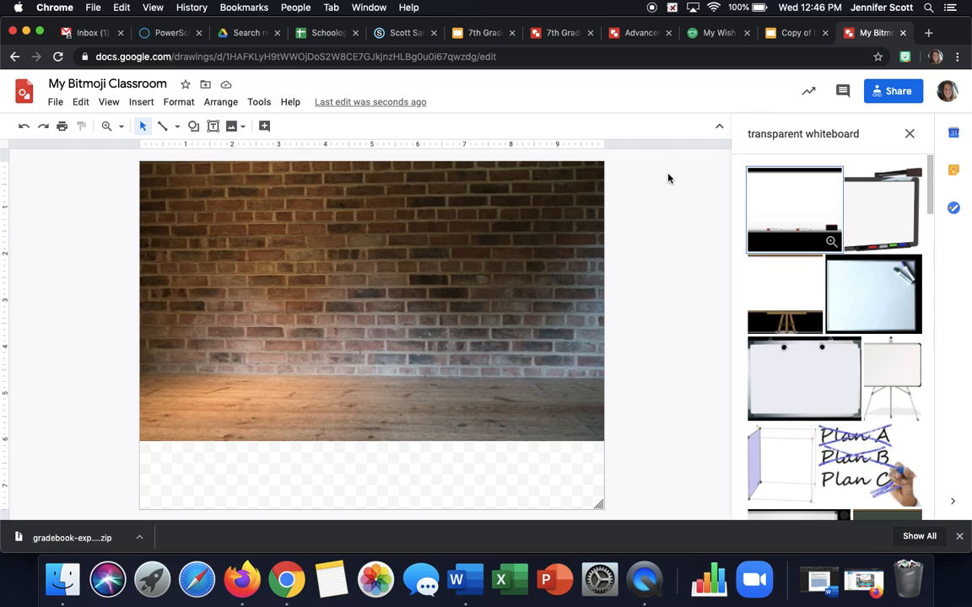
- Insert the whiteboard with markers and eraser, shrink it to fit the brick wall, and center it above the floor
left_click_drag(790, 206, 425, 335)
left_click_drag(604, 450, 524, 390)
left_click_drag(433, 303, 471, 328)
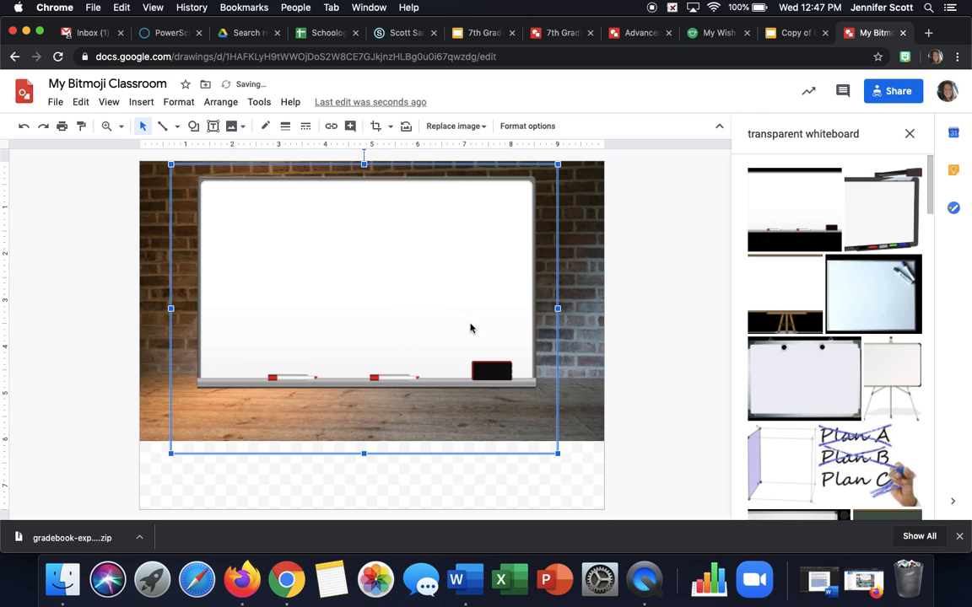
left_click_drag(556, 453, 499, 409)
mouse_move(415, 292)
left_mouse_down()
mouse_move(455, 289)
mouse_move(413, 292)
left_mouse_up()
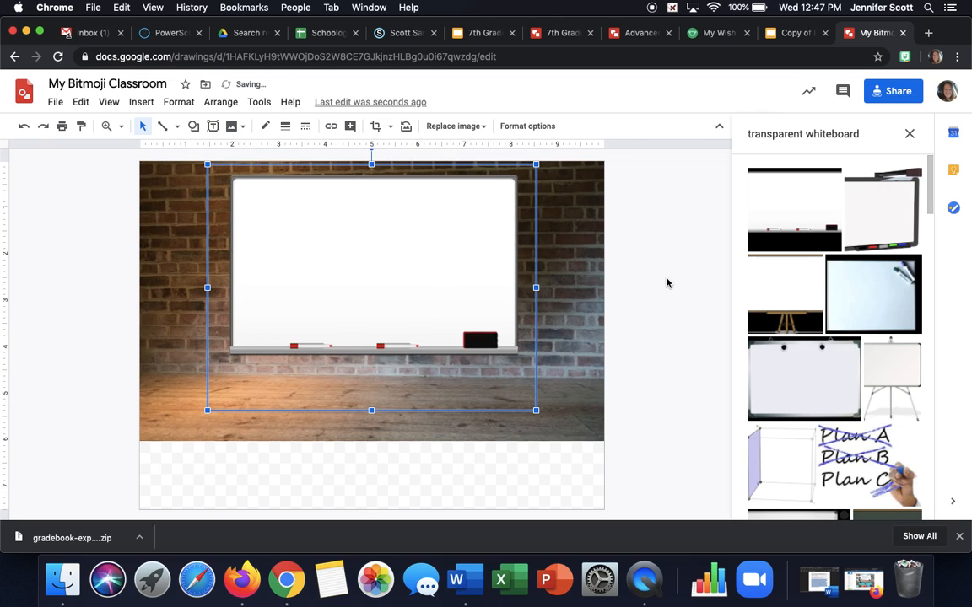
left_click(629, 254)
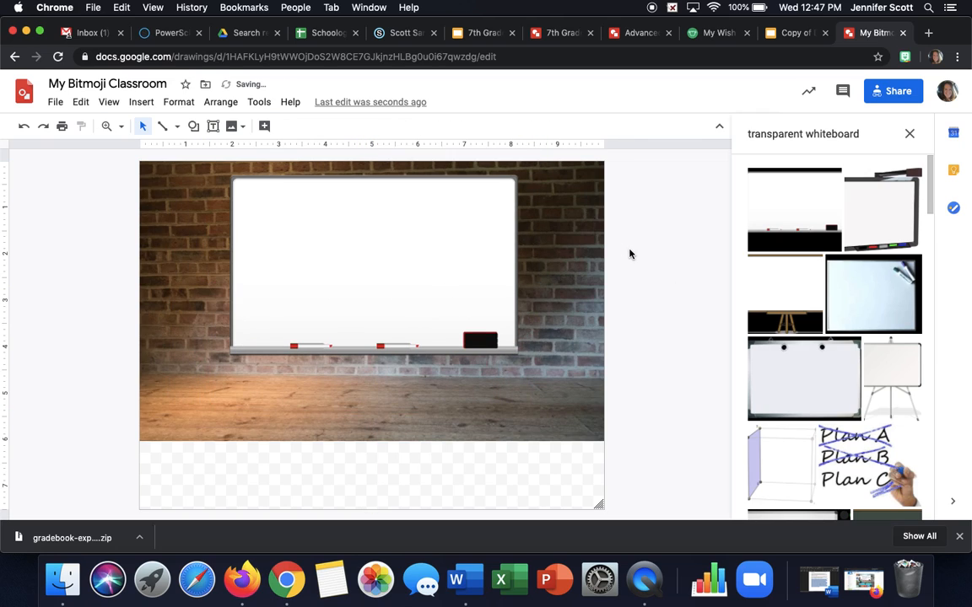
- Search the web images for "transparent bookcase"
double_click(809, 134)
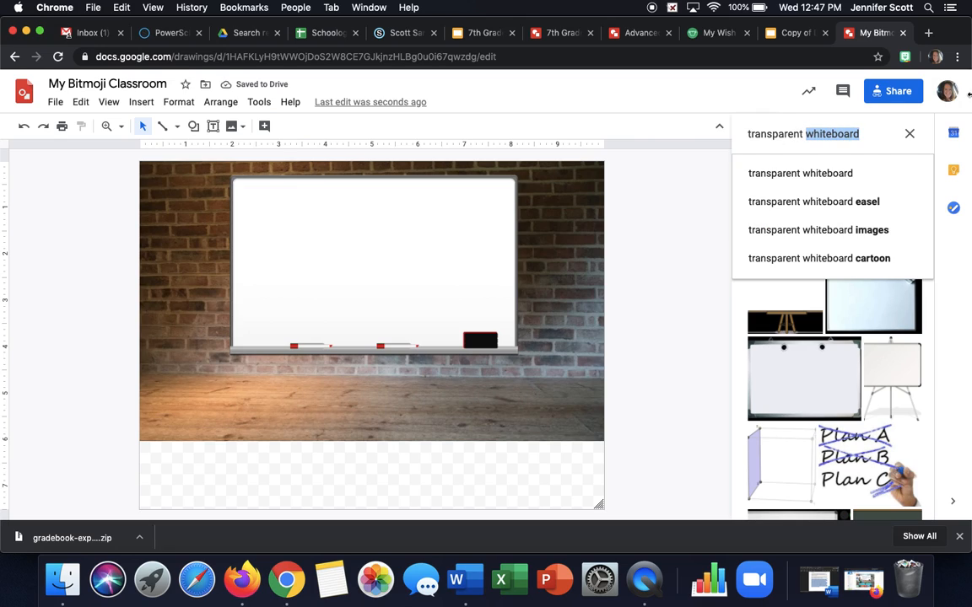
type("bookca")
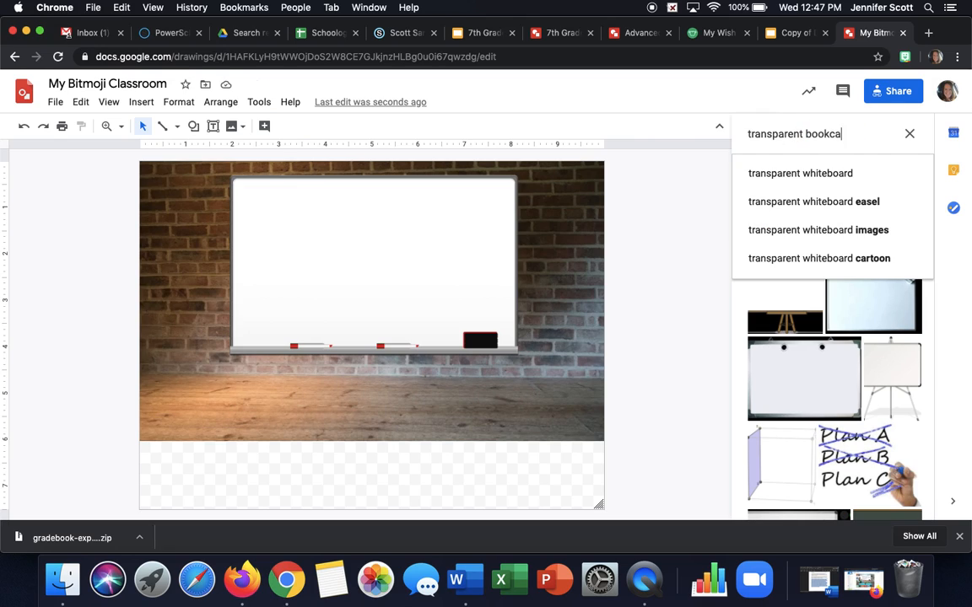
type("se")
key("Return")
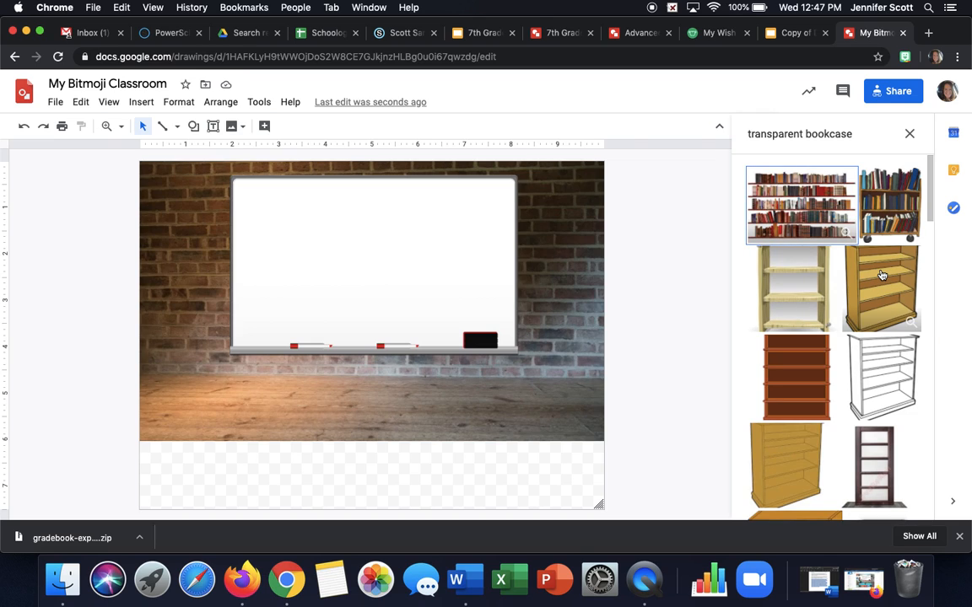
- Insert the empty reddish-brown five-shelf bookcase, shrink it, and place it against the wall at the whiteboard's right edge
scroll(843, 295, "down", 2)
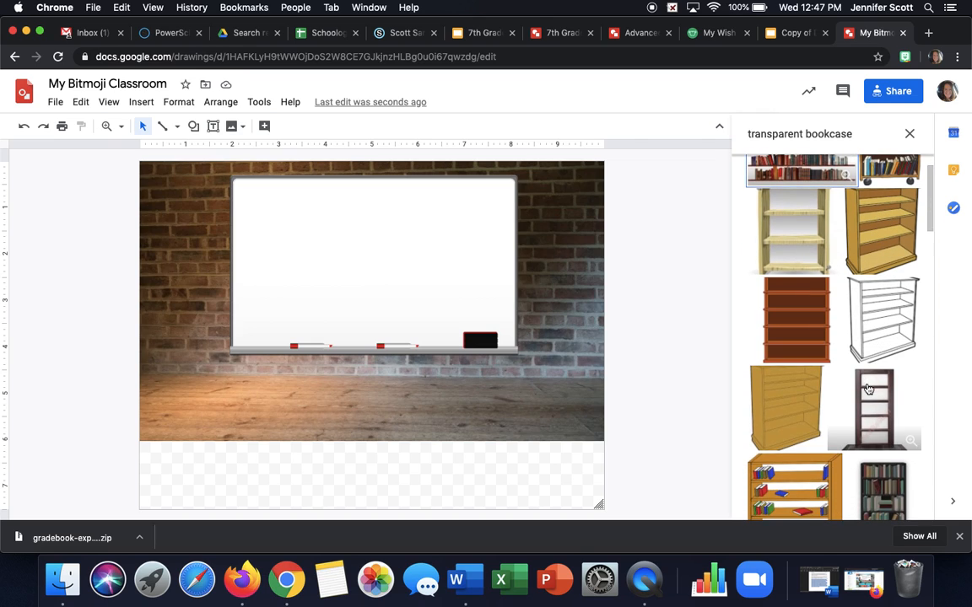
left_click(812, 318)
left_click_drag(811, 317, 518, 262)
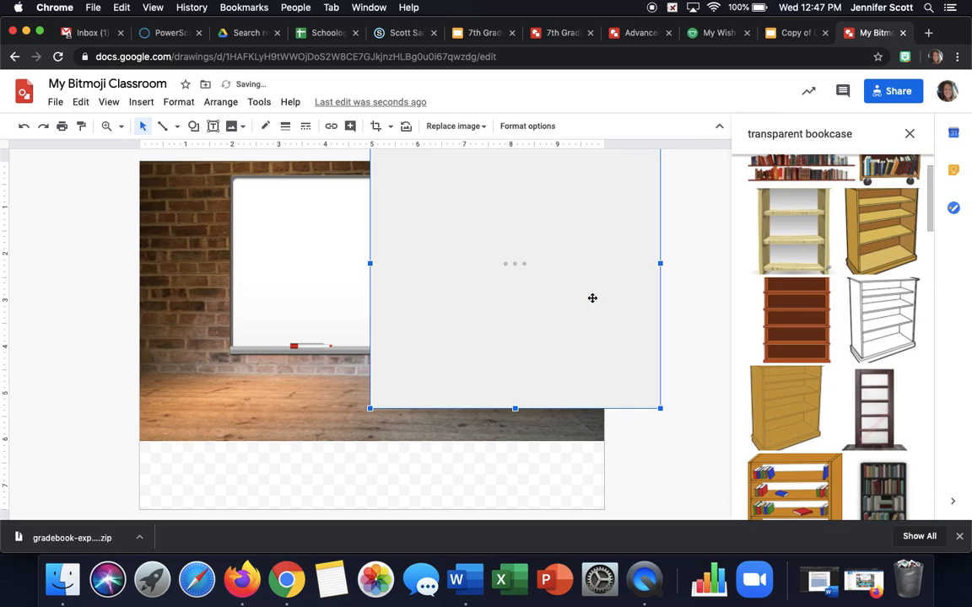
left_click_drag(659, 408, 567, 314)
left_click_drag(486, 258, 557, 344)
left_click_drag(441, 307, 479, 307)
left_click_drag(538, 294, 532, 280)
- Shift the whiteboard left and move the bookcase just inside the wall's right edge so that they do not overlap
left_click_drag(365, 232, 330, 232)
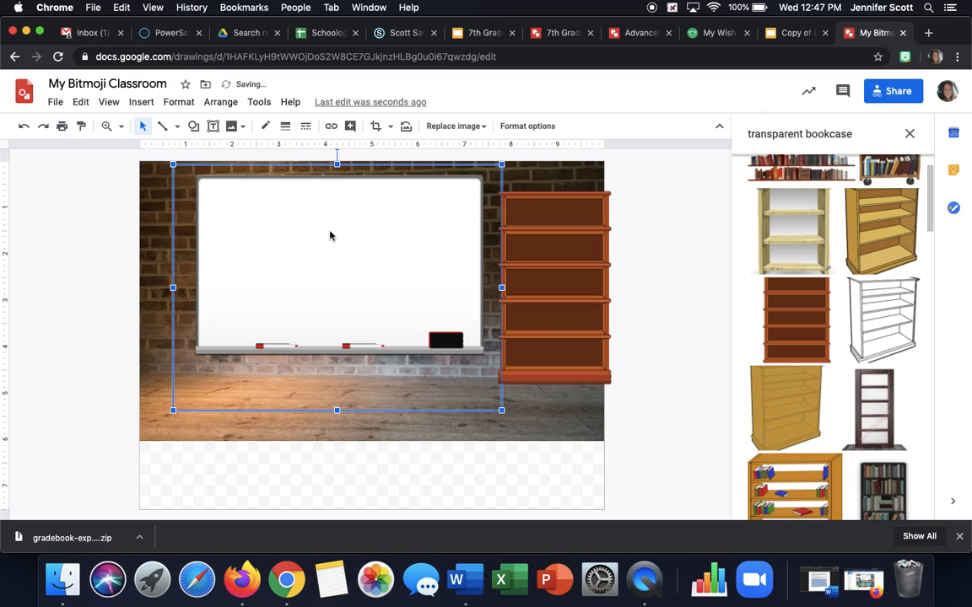
left_click_drag(536, 236, 549, 254)
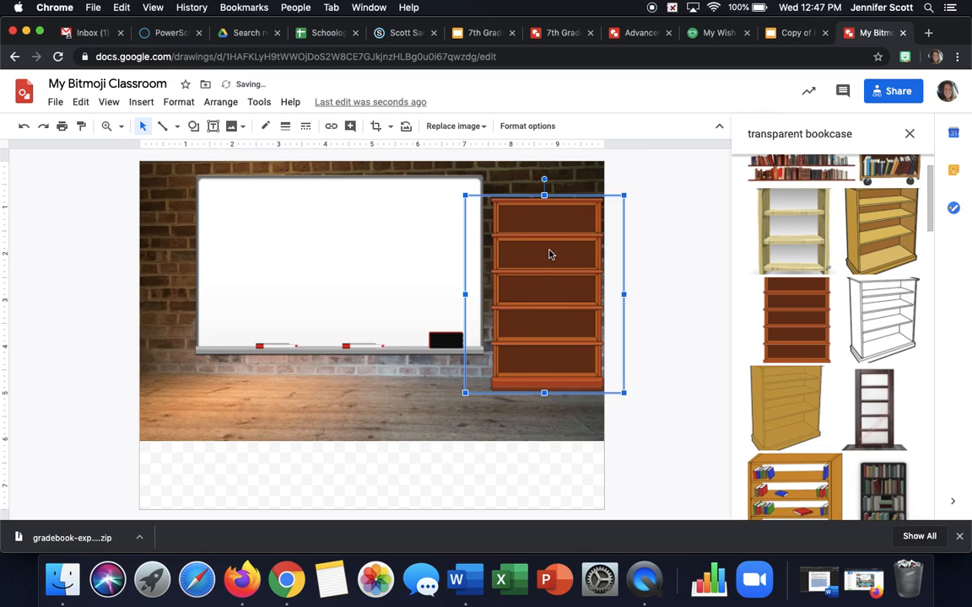
left_click(387, 257)
left_click(659, 301)
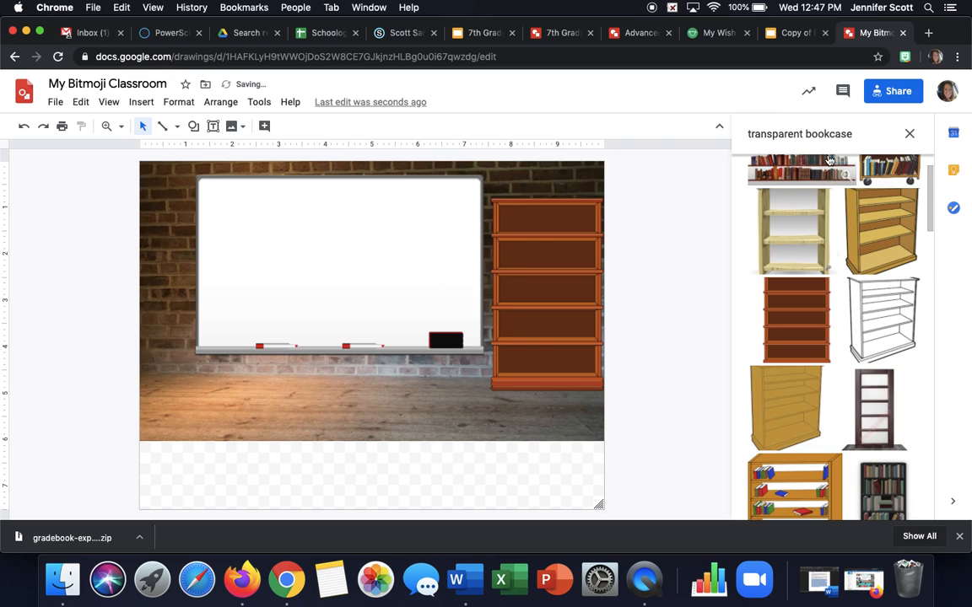
- Search the web images for "transparent area rug"
double_click(804, 132)
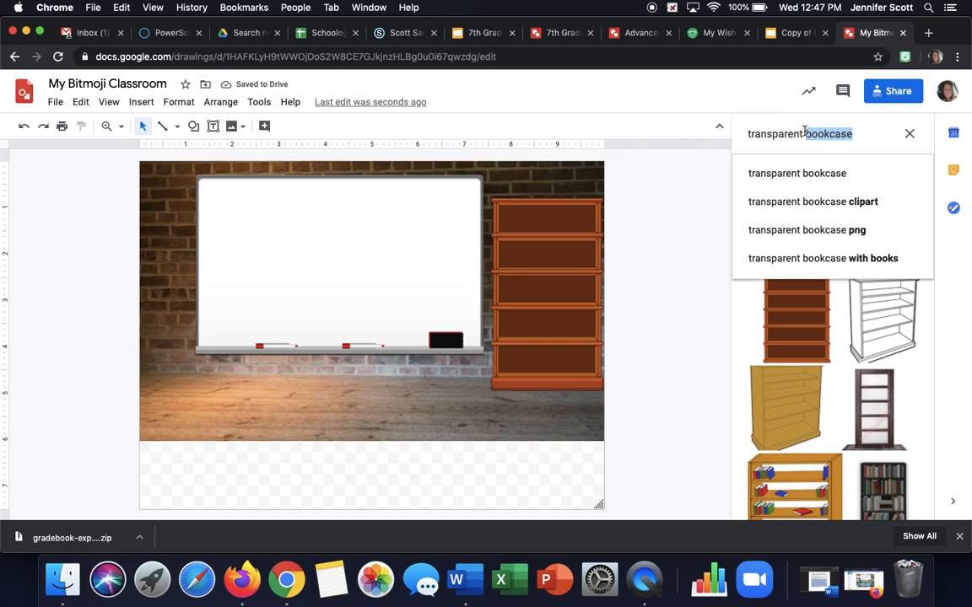
type("area rug")
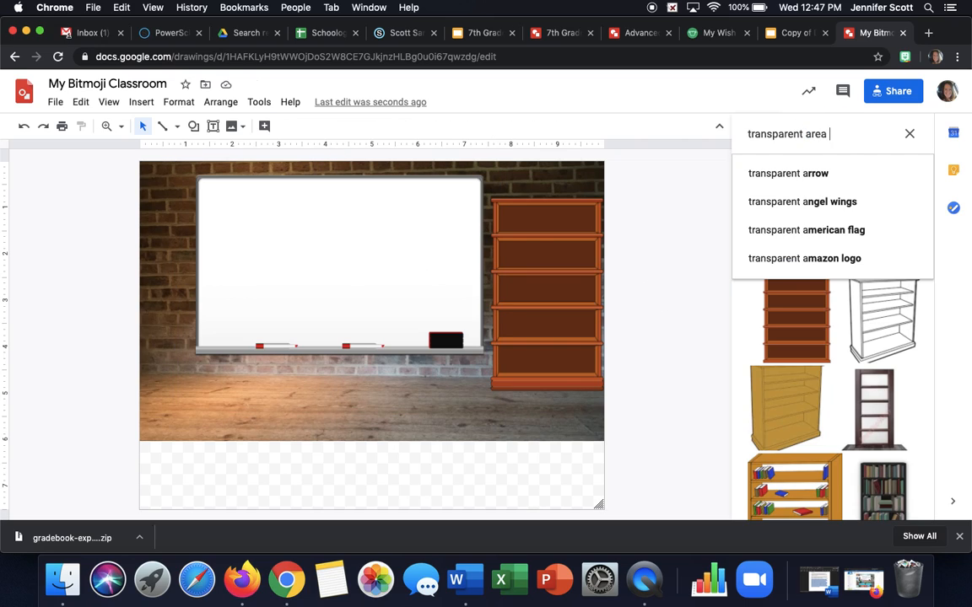
key("Return")
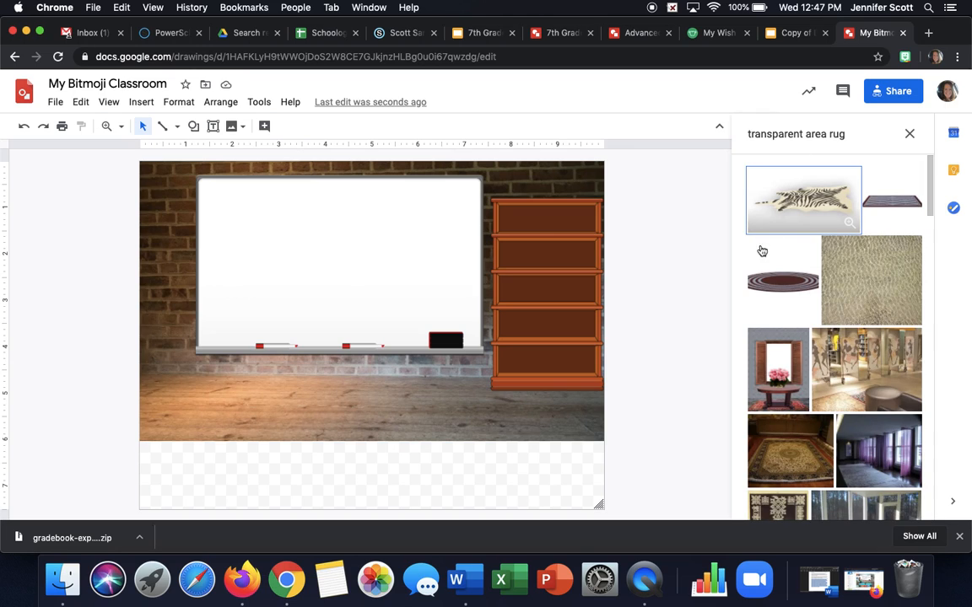
- Insert the oval striped rug, scale it down slightly, and place it on the wooden floor below the whiteboard
left_click_drag(771, 281, 325, 350)
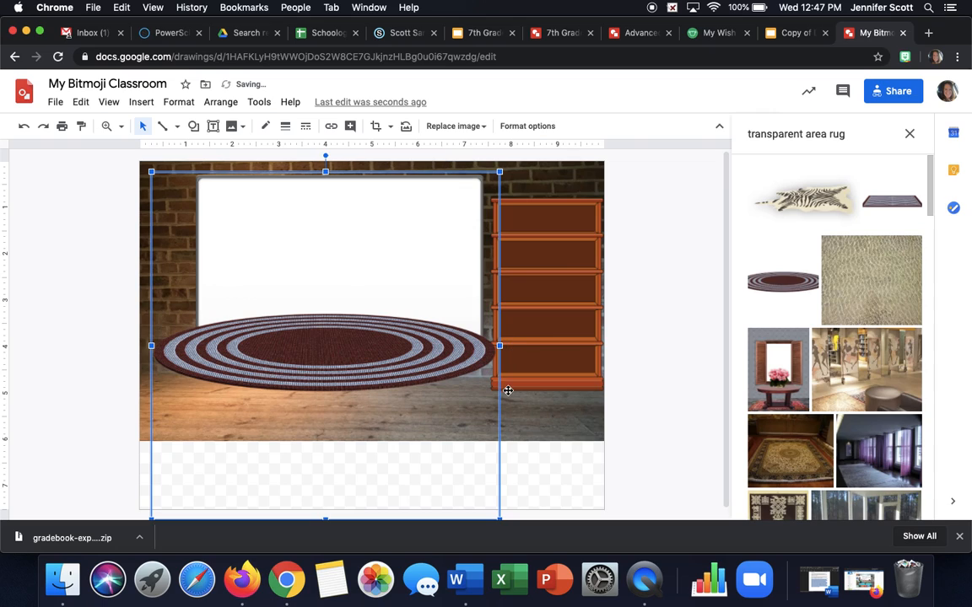
left_click_drag(500, 173, 461, 279)
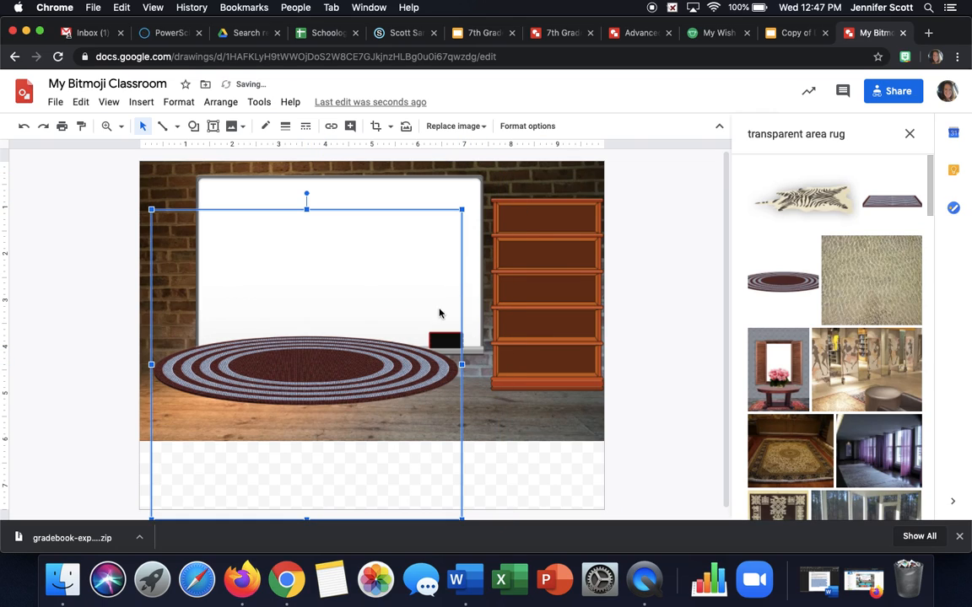
left_click_drag(362, 373, 403, 410)
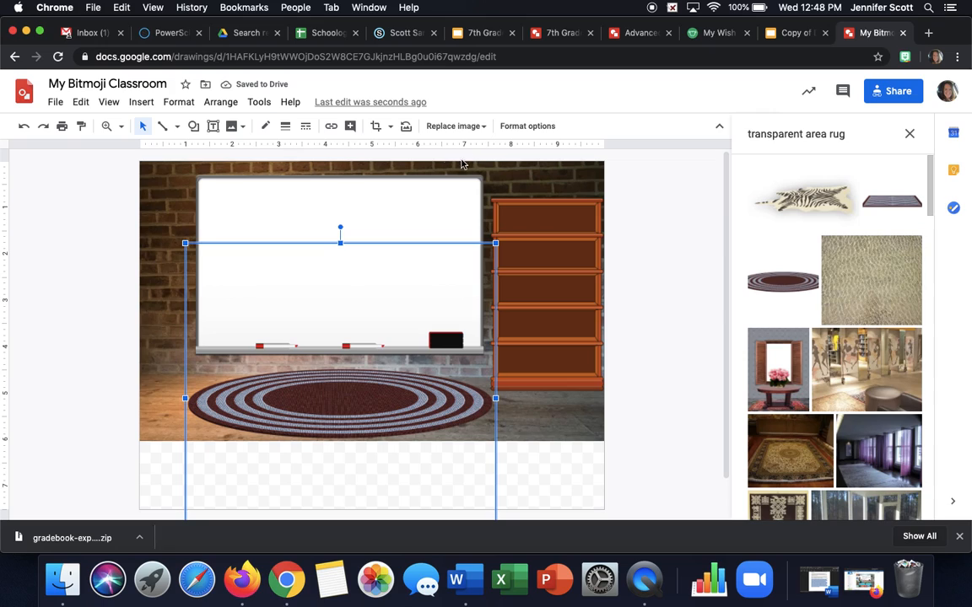
- Crop the empty transparent area off the top of the oval rug image
left_click(375, 126)
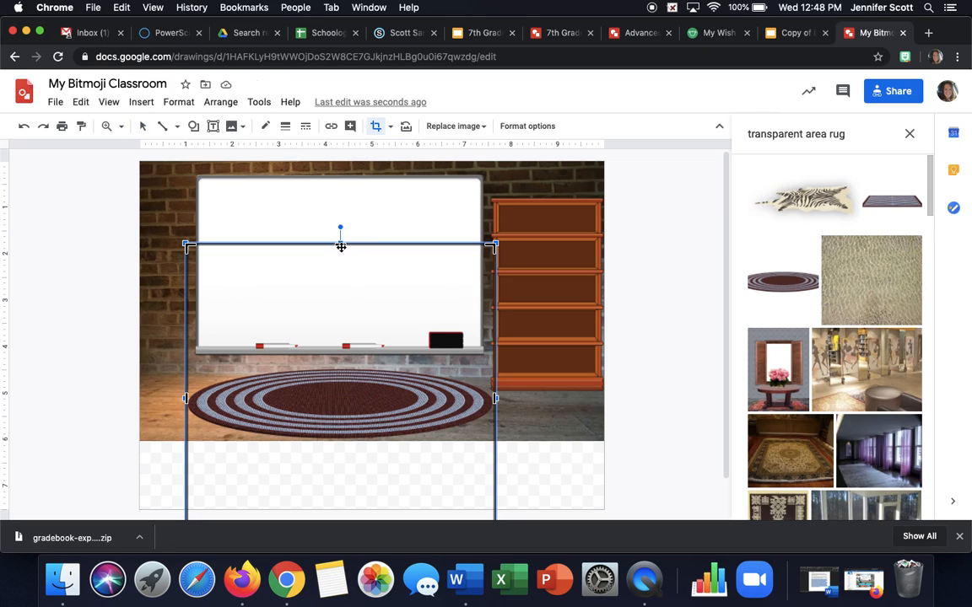
left_click_drag(340, 245, 343, 364)
key("Return")
right_click(360, 264)
left_click(257, 376)
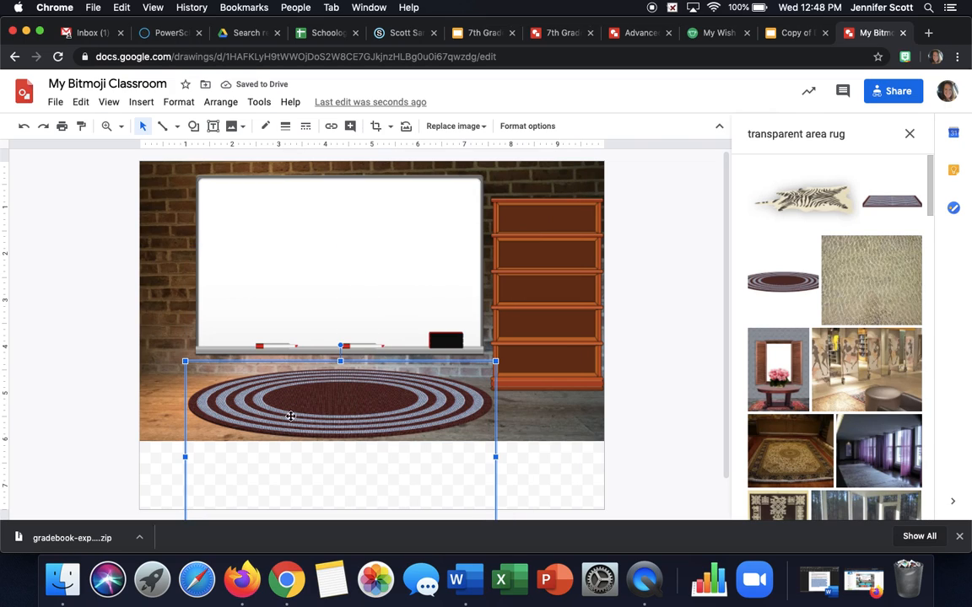
- Crop the empty area below the oval rug and set the rug back on the wooden floor beneath the whiteboard
left_click_drag(327, 306, 328, 306)
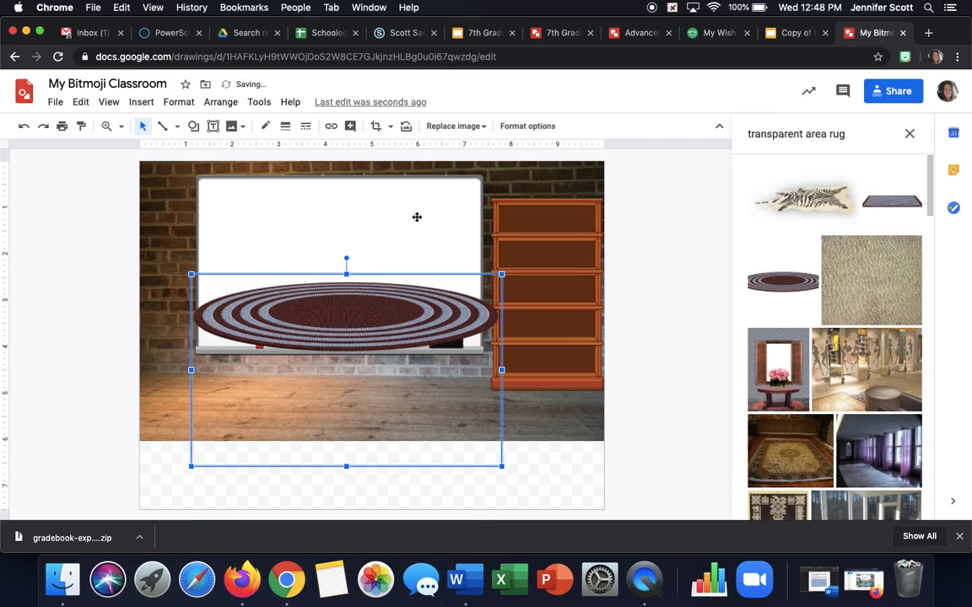
left_click(375, 126)
left_click_drag(347, 464, 349, 366)
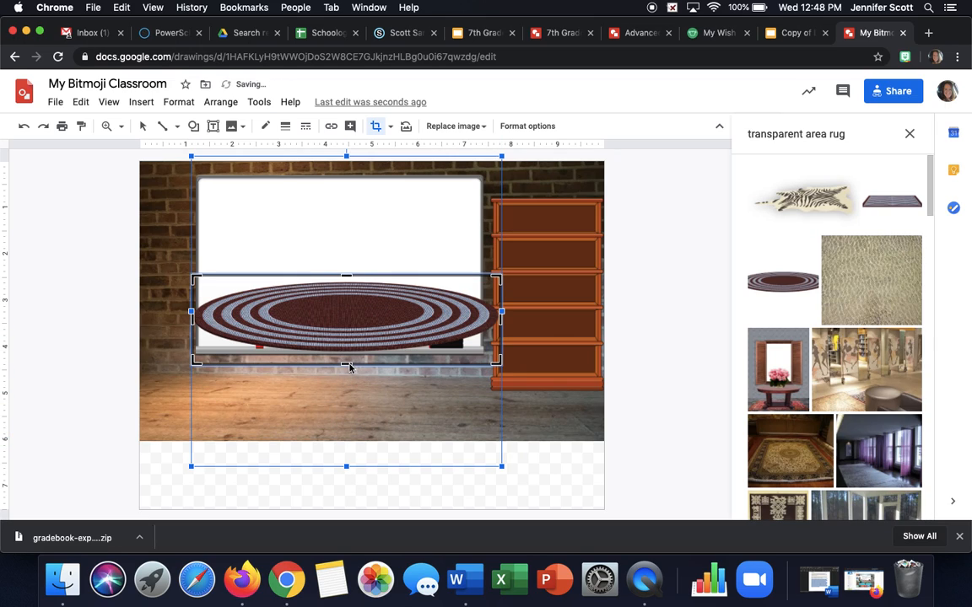
left_click(374, 126)
left_click_drag(360, 316, 358, 406)
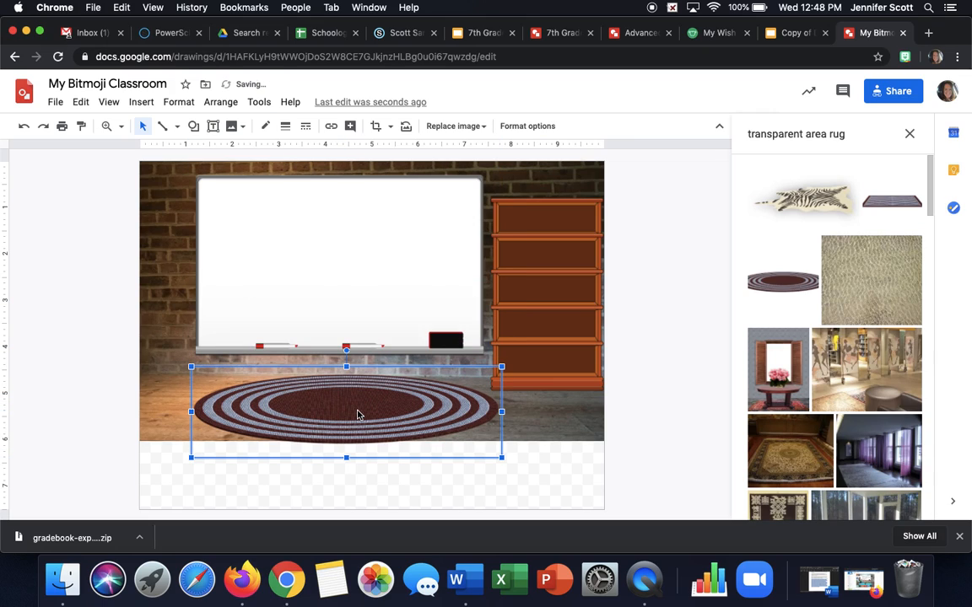
left_click(465, 509)
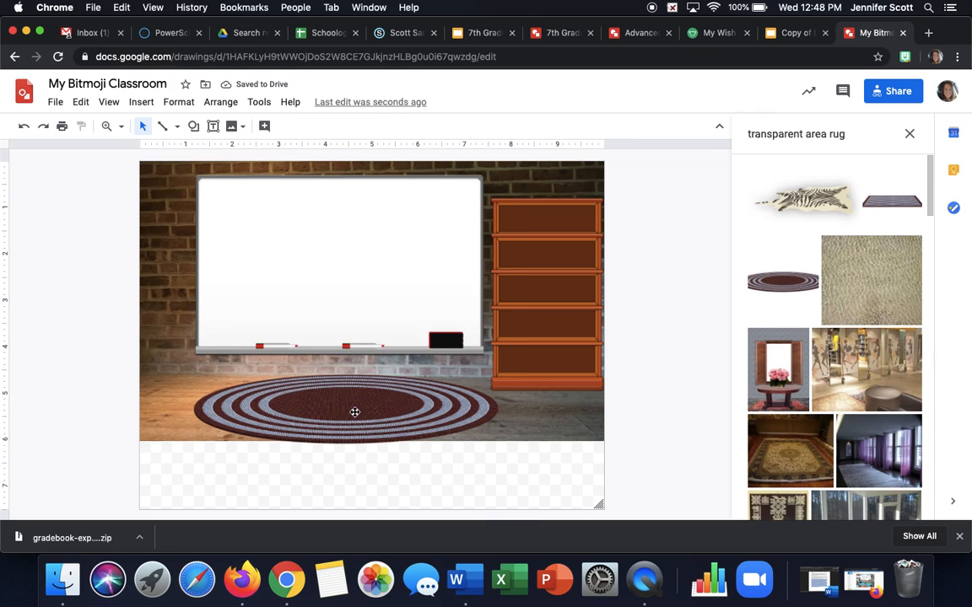
left_click_drag(358, 415, 362, 417)
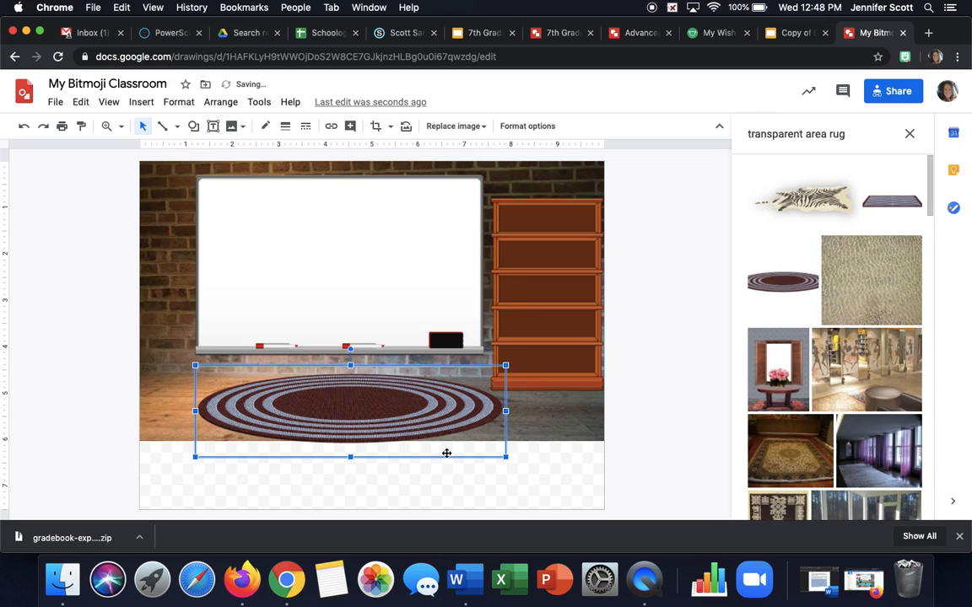
left_click(551, 462)
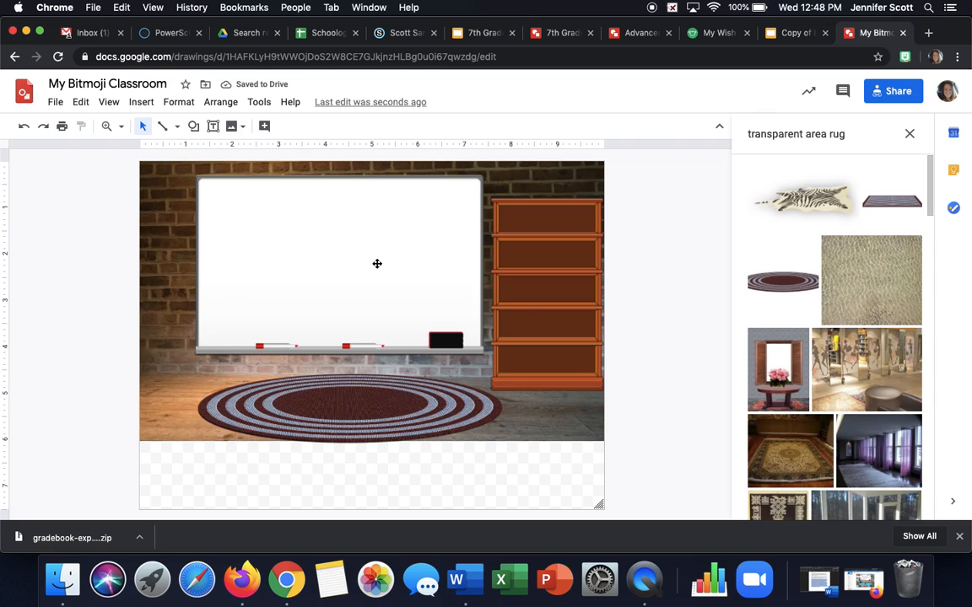
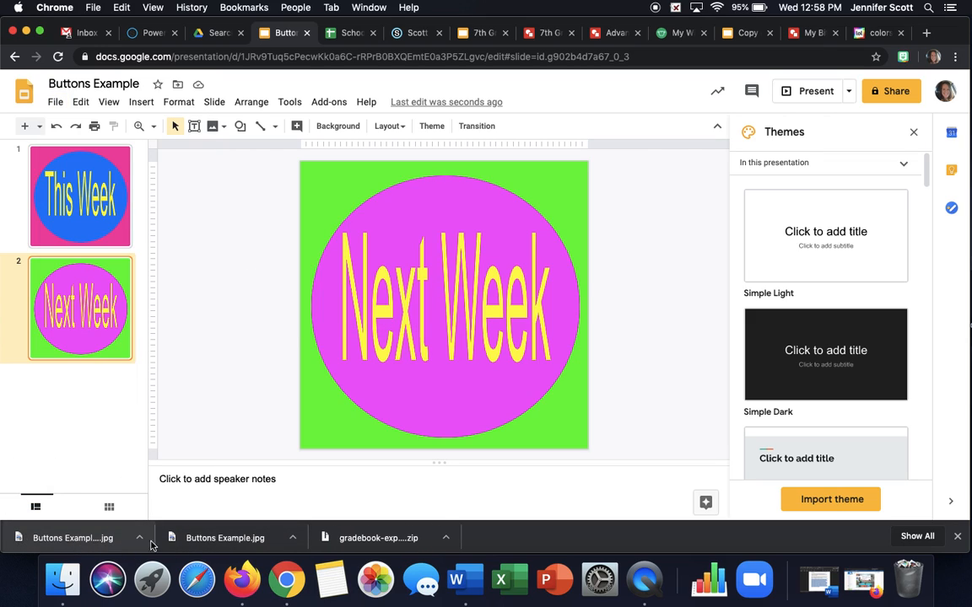
- Open the downloaded Buttons Example.jpg in Preview, rename it "This Week Button", and move it to the Desktop, replacing the existing file
left_click(228, 541)
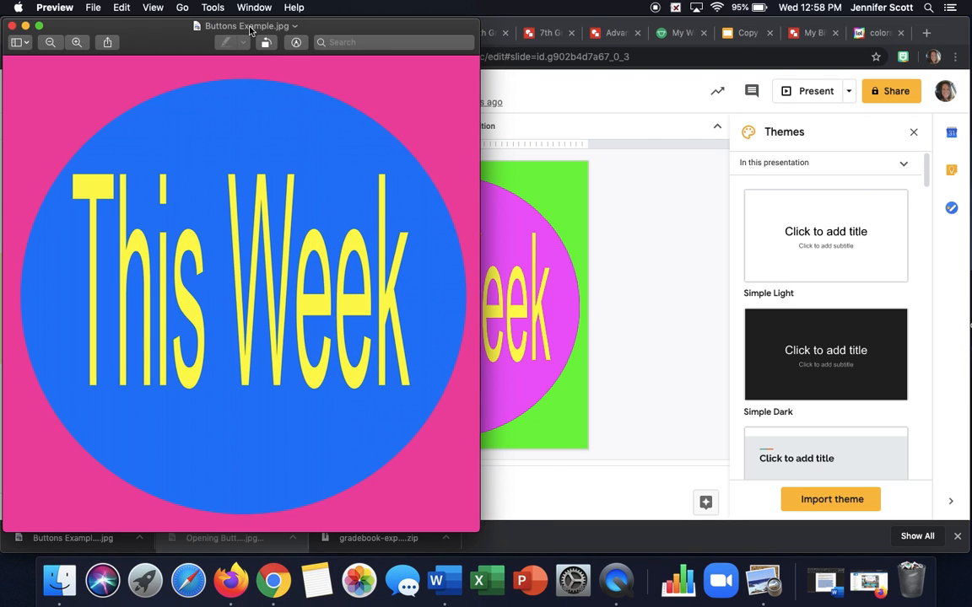
left_click(250, 27)
type("This Week Button")
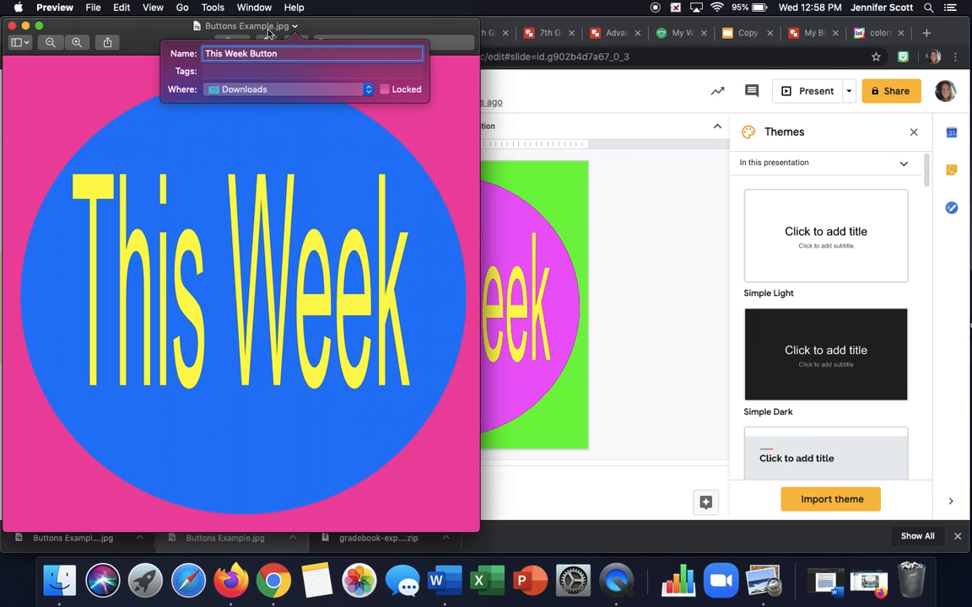
left_click(289, 89)
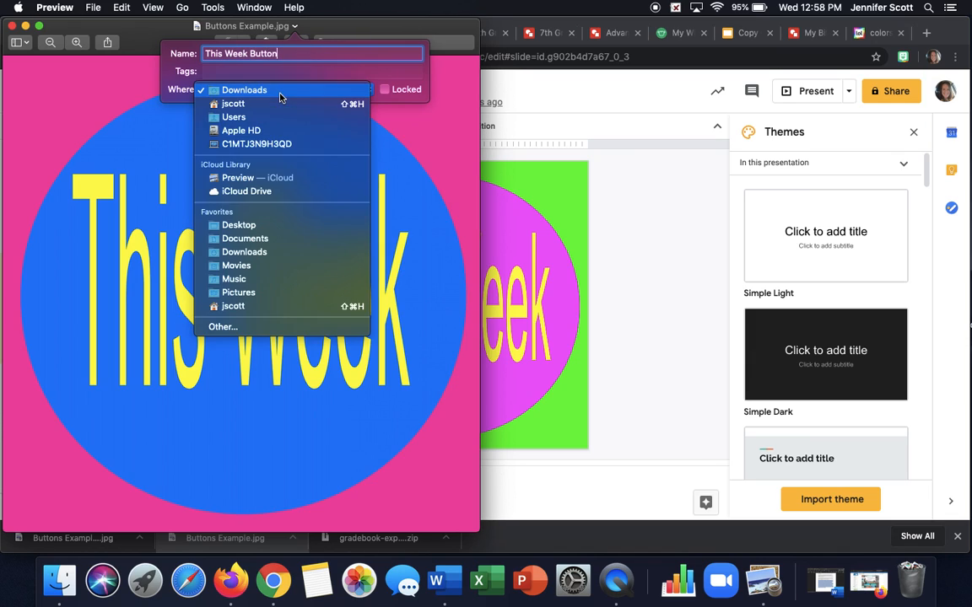
left_click(244, 230)
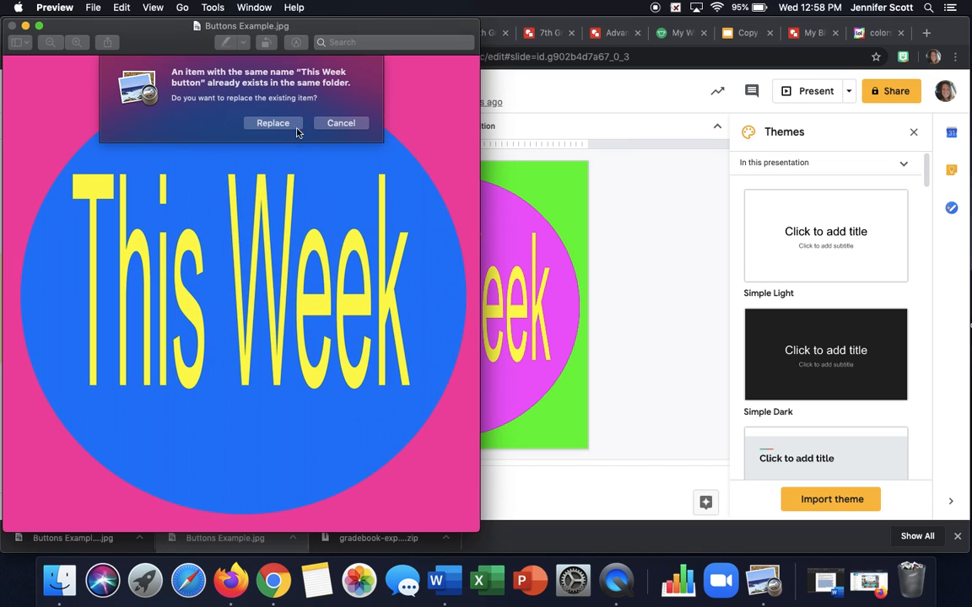
left_click(271, 124)
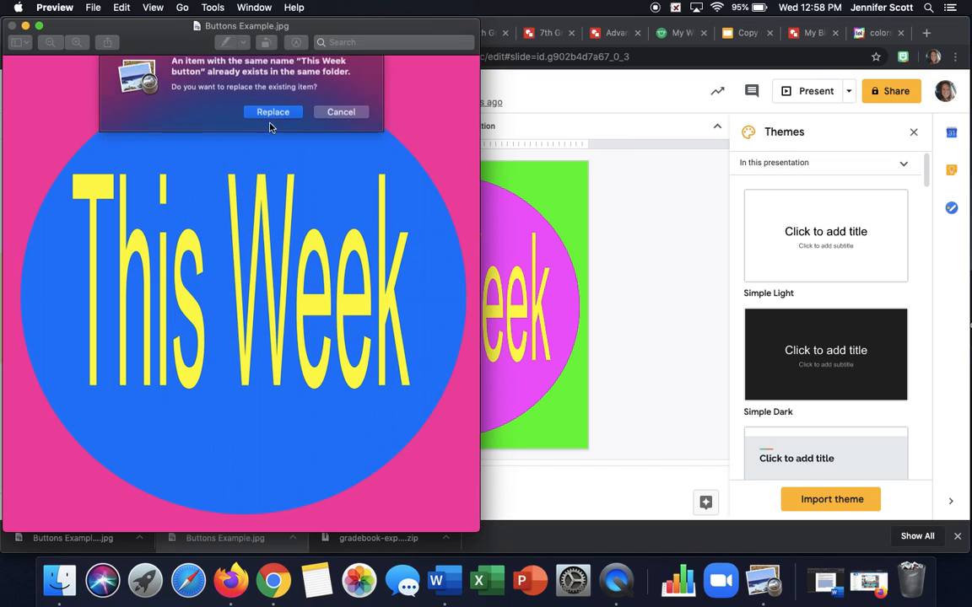
left_click(12, 27)
- Open the second downloaded button image in Preview, rename it "Next Week Button", and move it to the Desktop
left_click(56, 540)
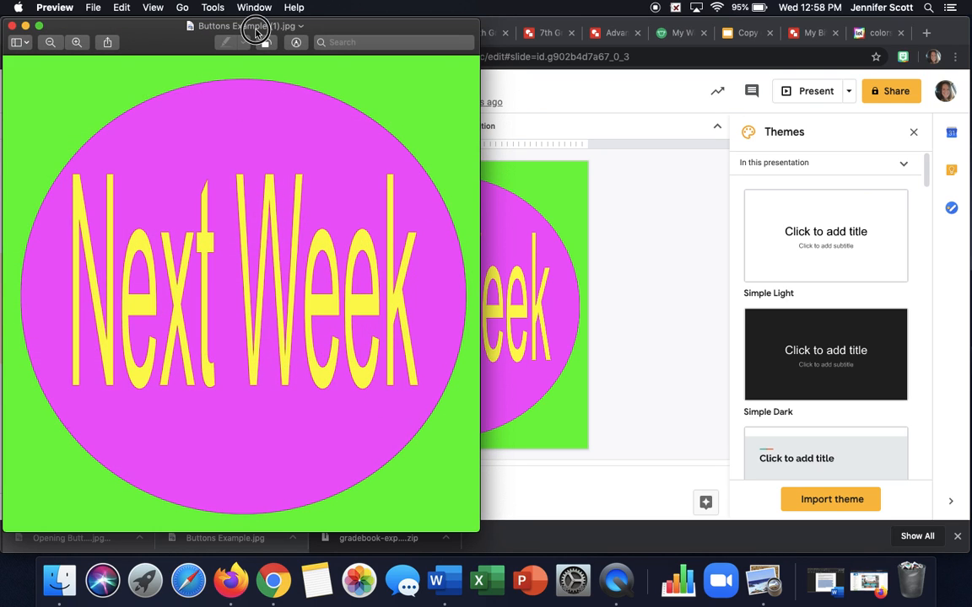
left_click(257, 26)
type("Next Week Button")
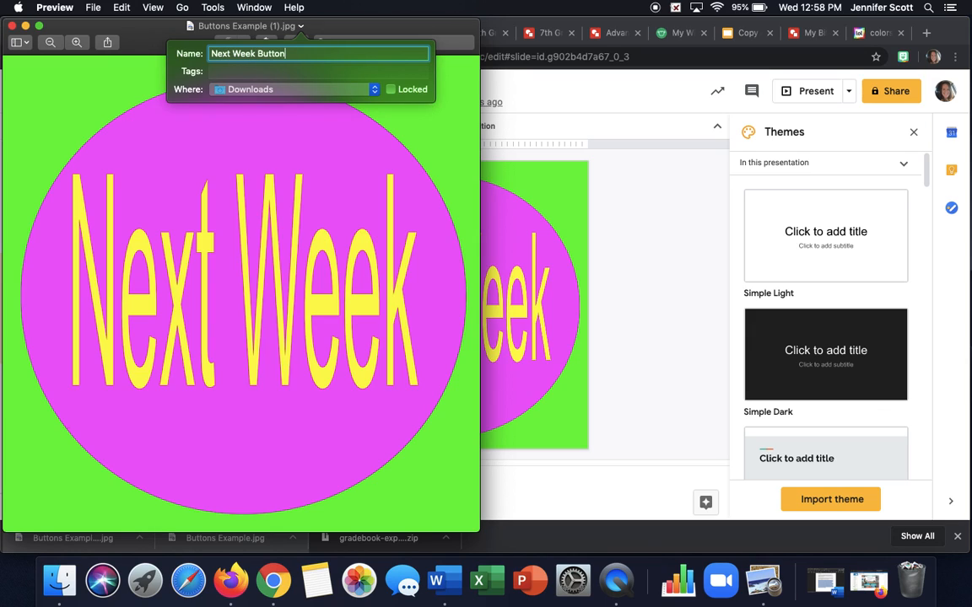
left_click(278, 88)
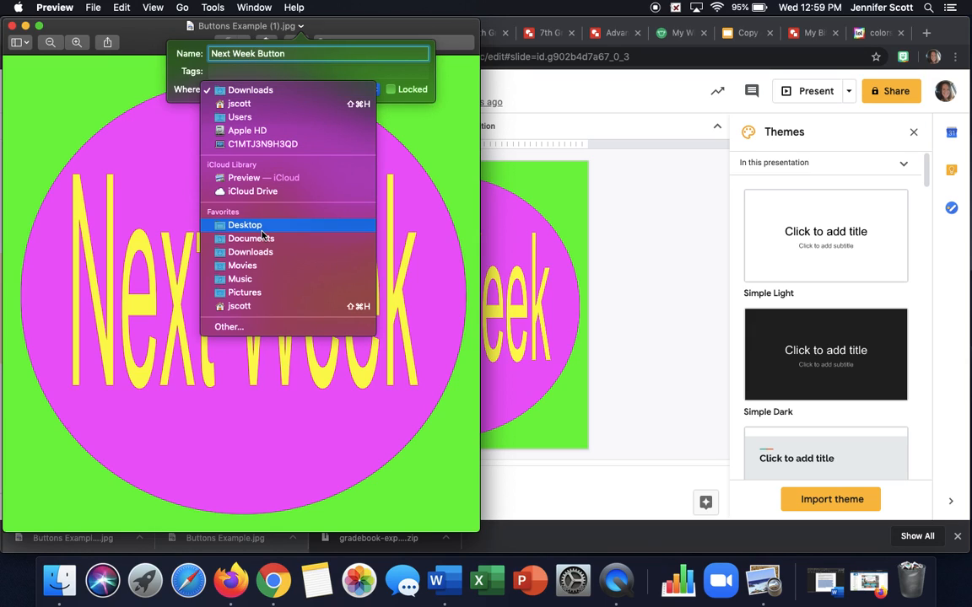
left_click(261, 229)
left_click(135, 57)
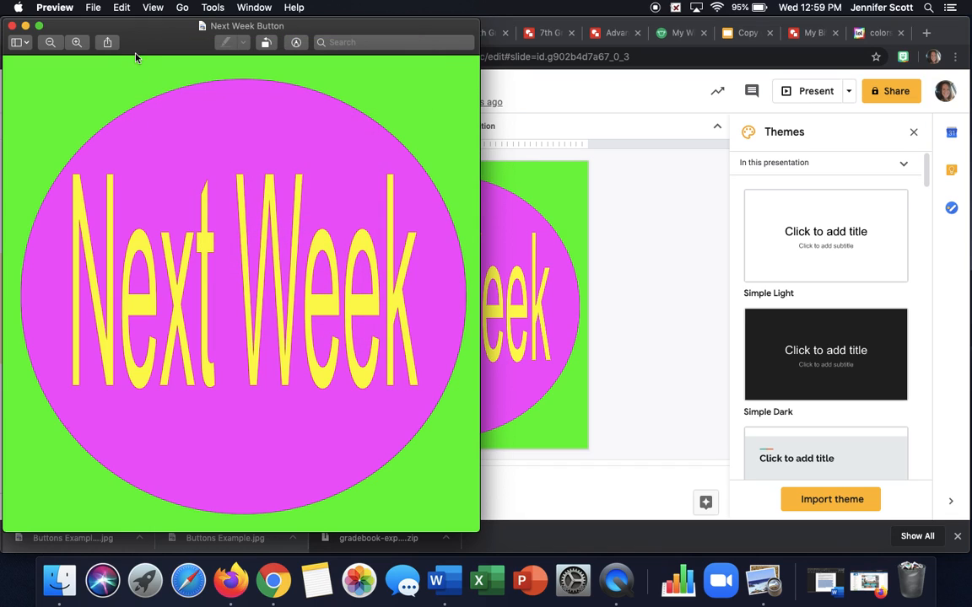
left_click(12, 26)
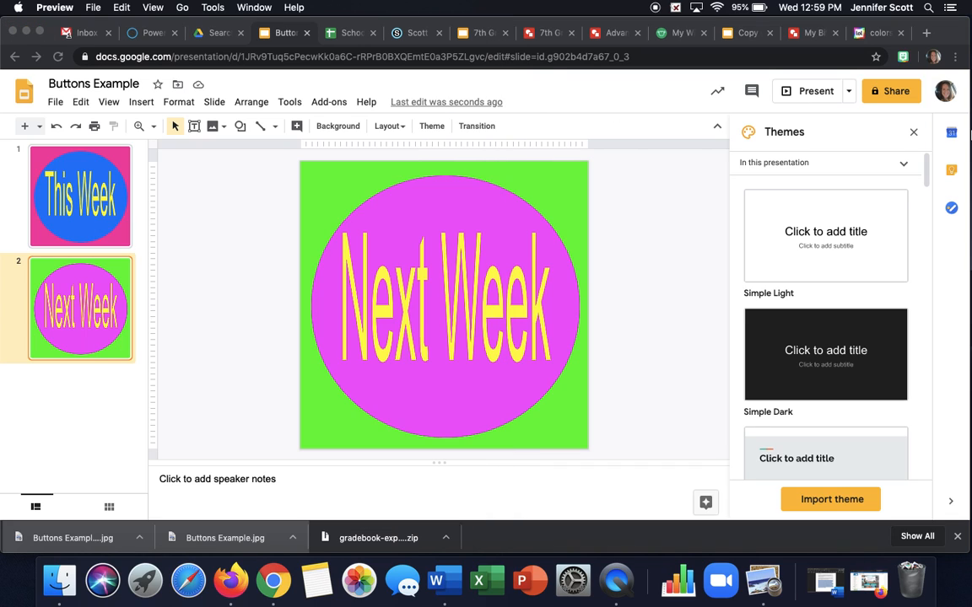
- Uncover the desktop, place the Next Week Button file directly below This Week Button, and widen the browser window again
left_click_drag(967, 134, 874, 136)
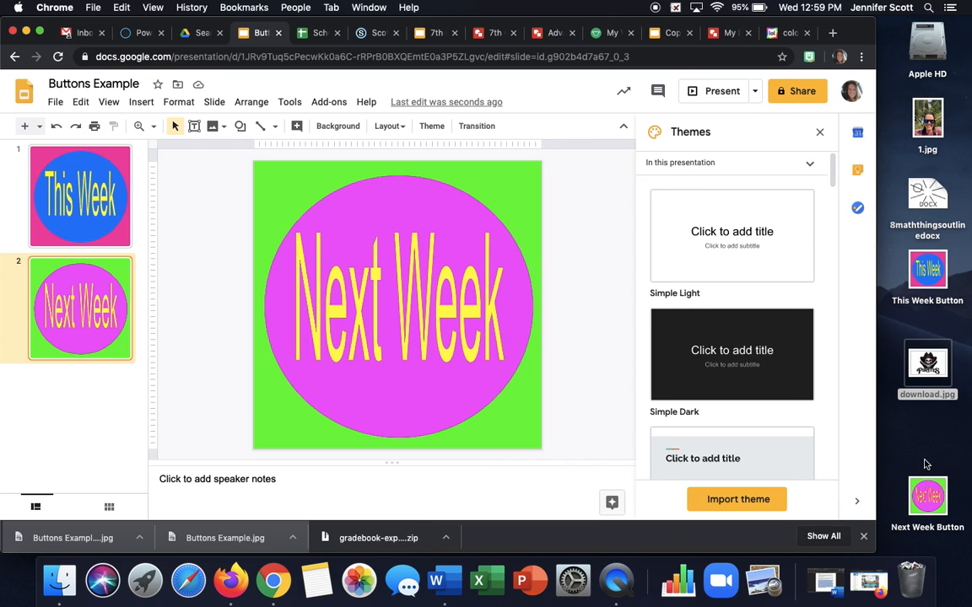
left_click_drag(927, 494, 902, 324)
left_click(884, 315)
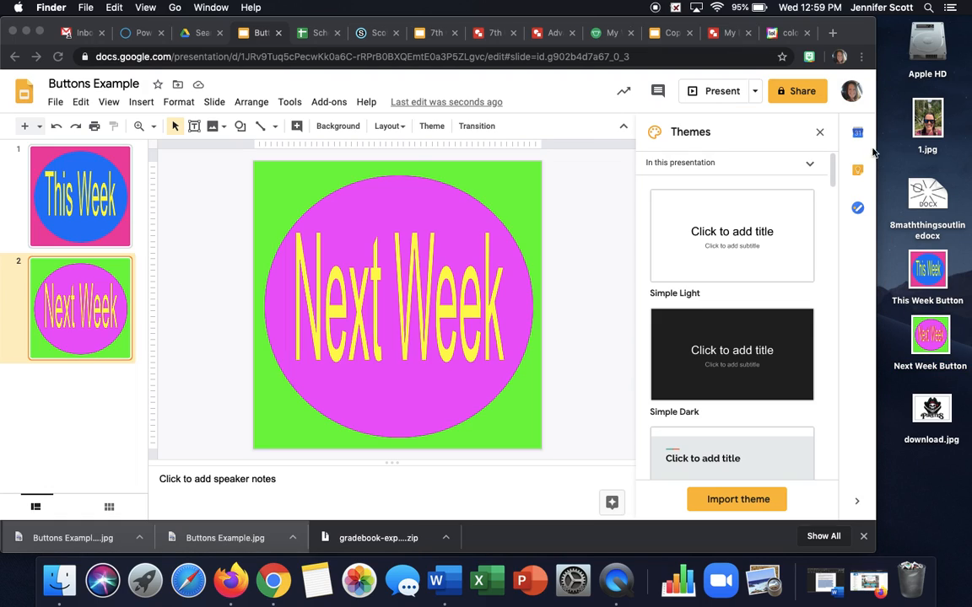
left_click(850, 312)
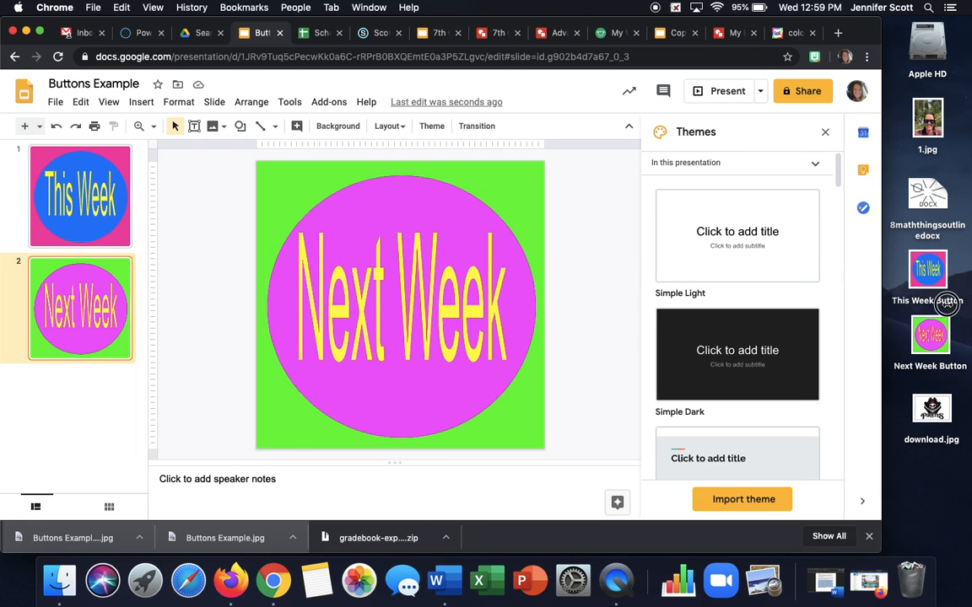
left_click_drag(875, 311, 961, 310)
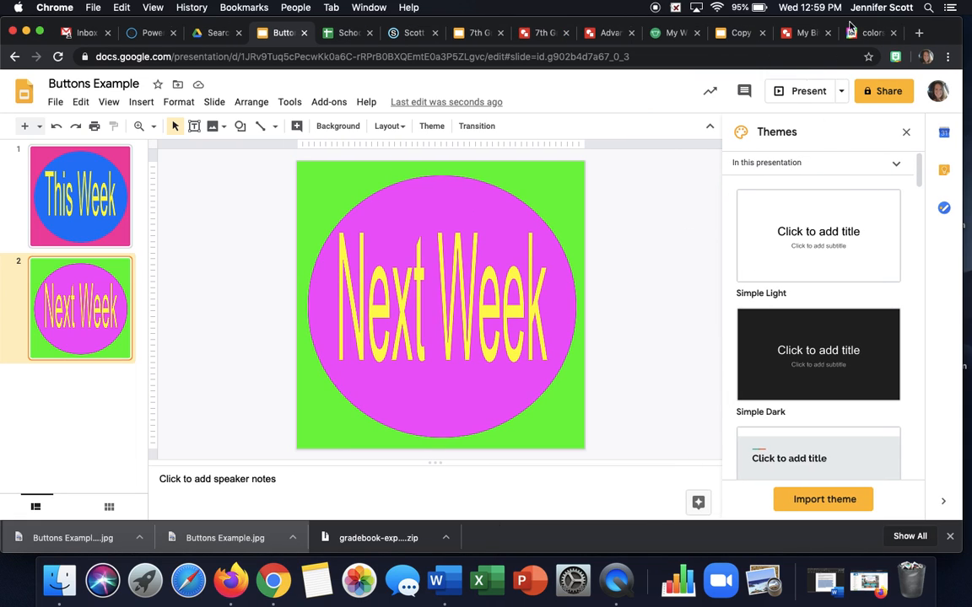
- In the My Bitmoji Classroom drawing, insert a 6 x 1 table and stretch it to fill the blank strip below the classroom
left_click(803, 33)
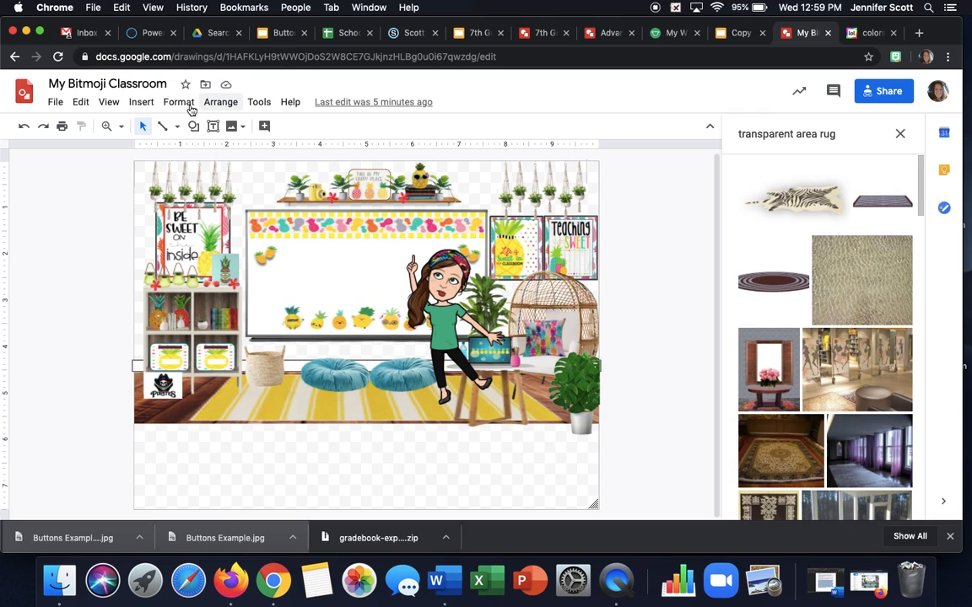
left_click(141, 102)
mouse_move(163, 192)
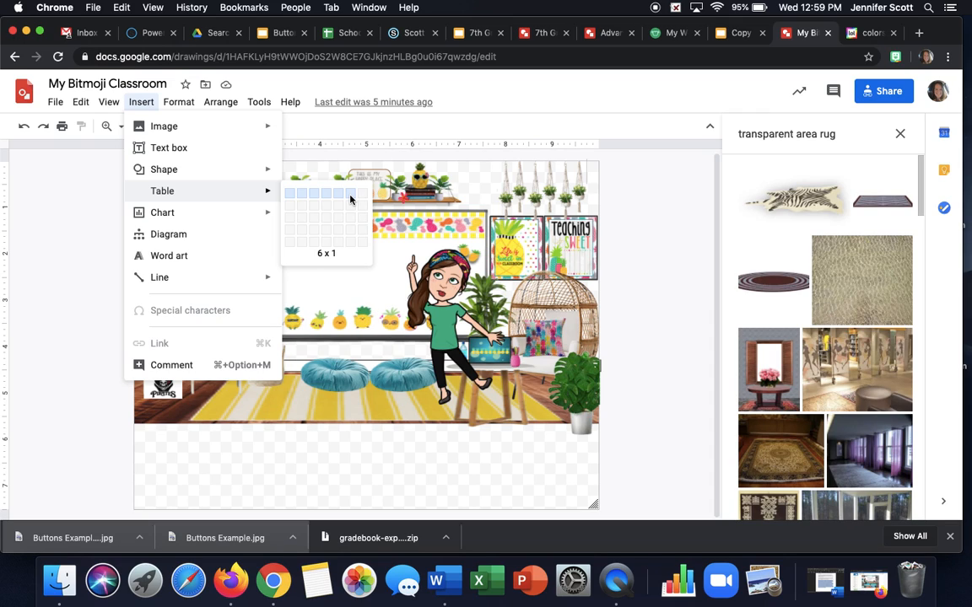
left_click(350, 199)
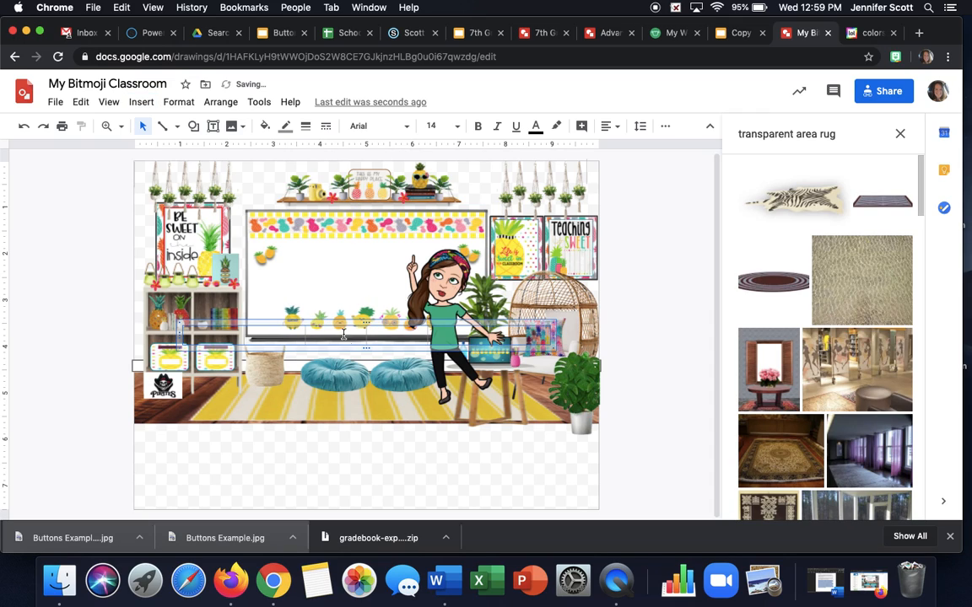
left_click_drag(323, 336, 289, 425)
left_click_drag(504, 445, 601, 508)
left_click(656, 467)
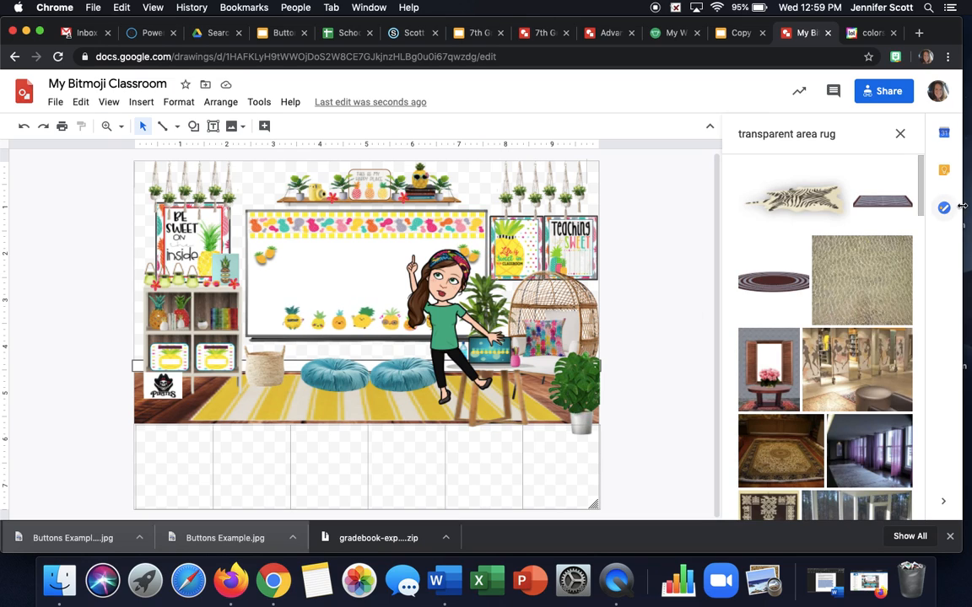
- Add the This Week Button image from the desktop to the drawing and shrink it to about one table cell
left_click_drag(960, 206, 900, 200)
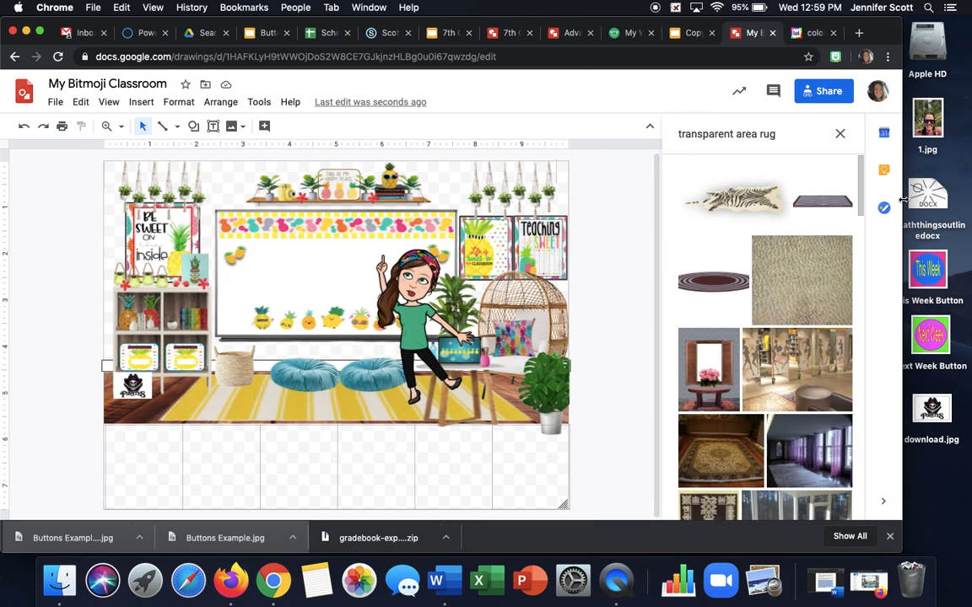
left_click_drag(926, 269, 138, 460)
left_click_drag(206, 344, 288, 280)
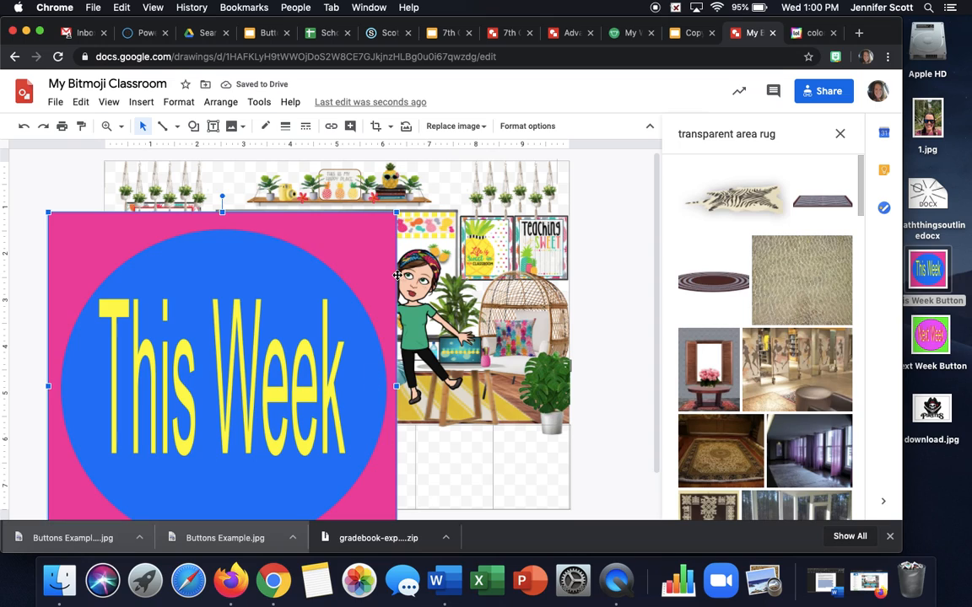
left_click_drag(396, 214, 144, 445)
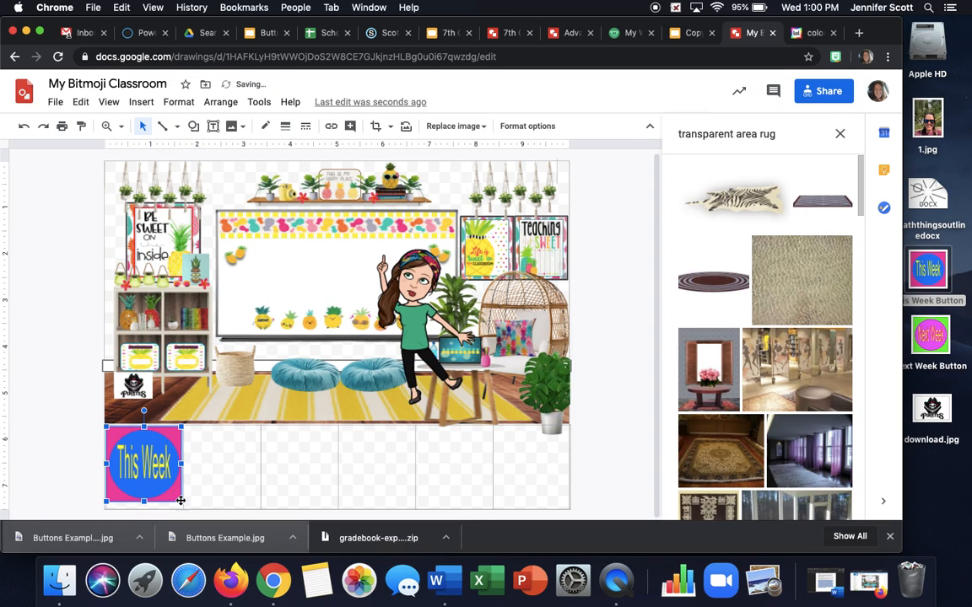
- Align the This Week button with the first table cell and stretch it to fill the cell
left_click_drag(138, 465, 132, 462)
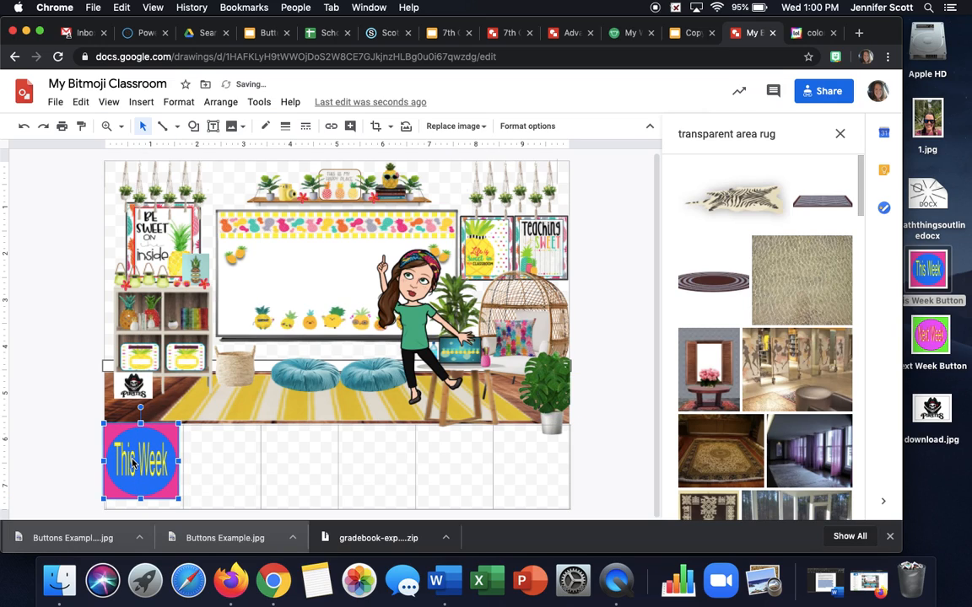
left_click_drag(177, 501, 141, 510)
left_click_drag(179, 466, 148, 444)
left_click(72, 451)
left_click(90, 427)
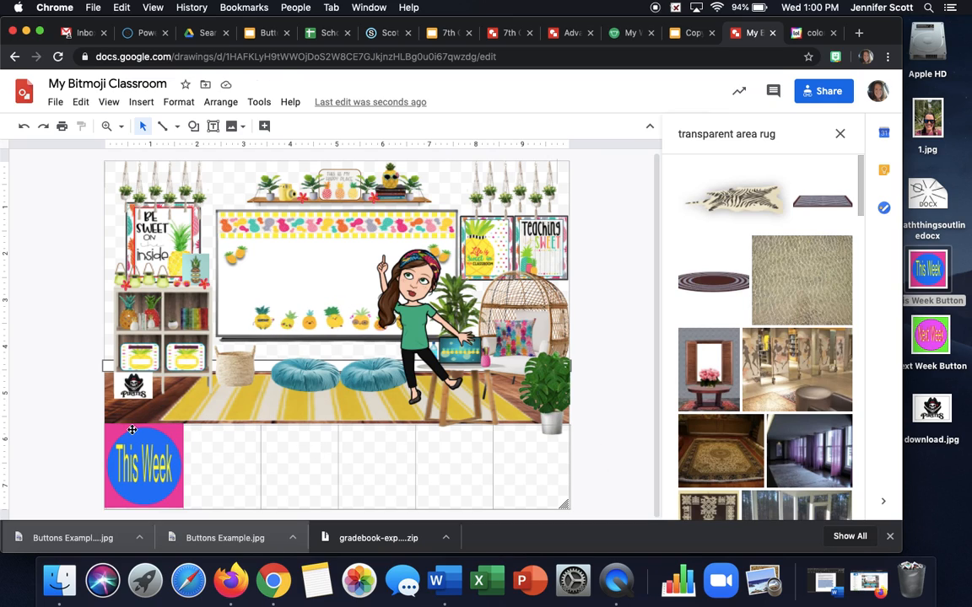
- Move the This Week button off the first cell past the canvas's left edge, and lower the table's top border slightly
left_click_drag(117, 434, 53, 450)
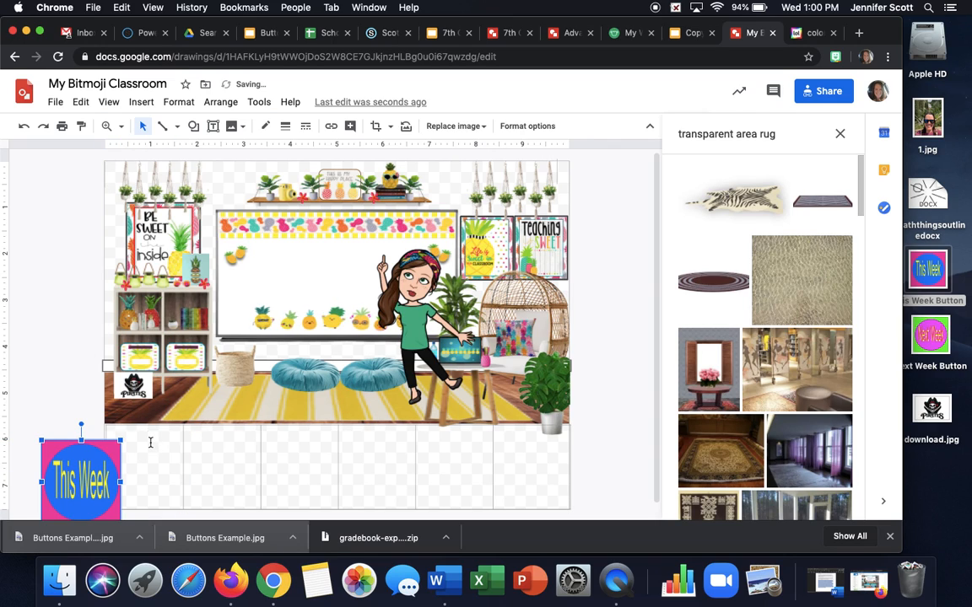
left_click(150, 442)
left_click_drag(342, 424, 337, 445)
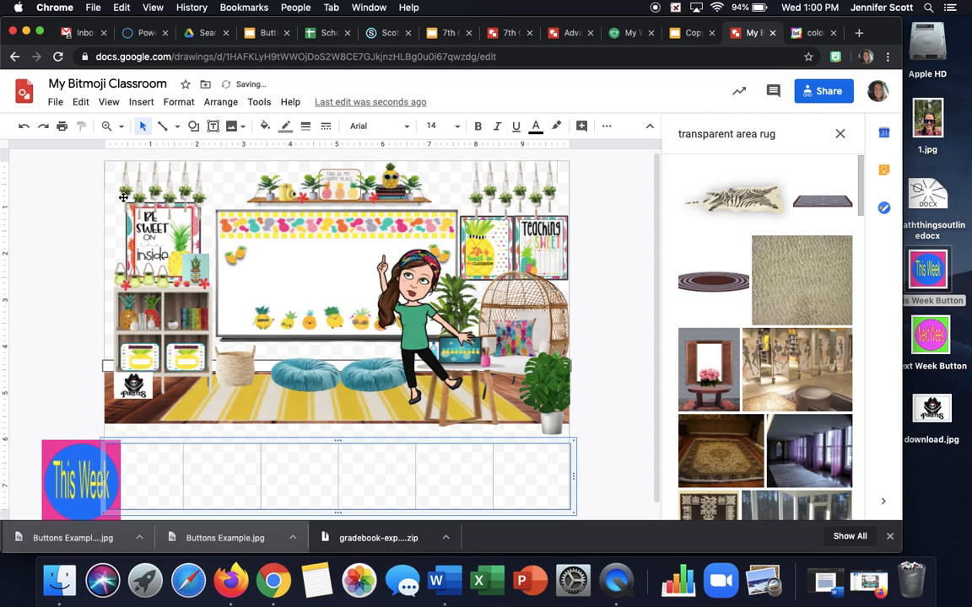
- Stretch all the classroom scene items together downward to meet the top of the button table
left_click_drag(91, 167, 581, 440)
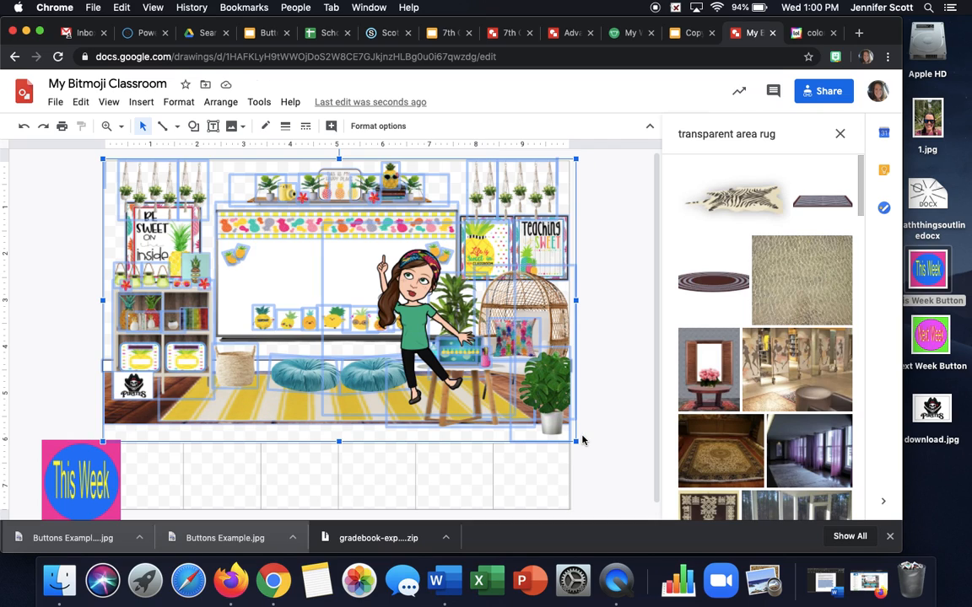
left_click_drag(339, 442, 340, 454)
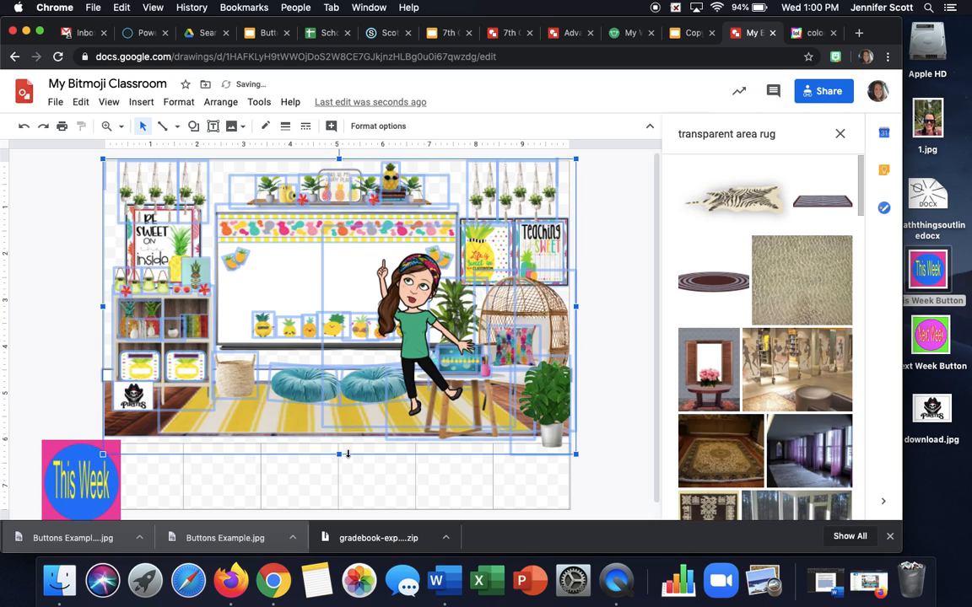
left_click(612, 301)
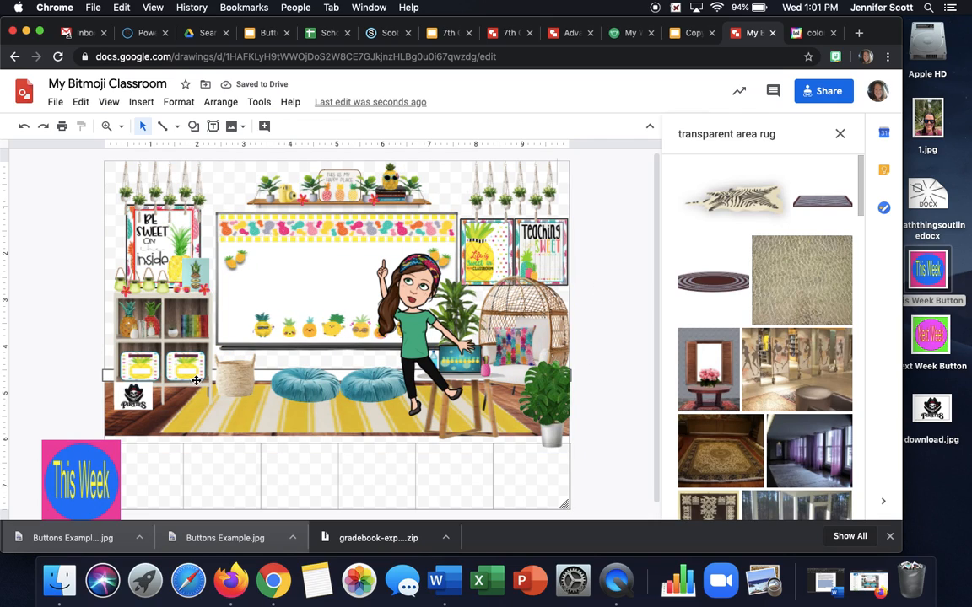
left_click(244, 180)
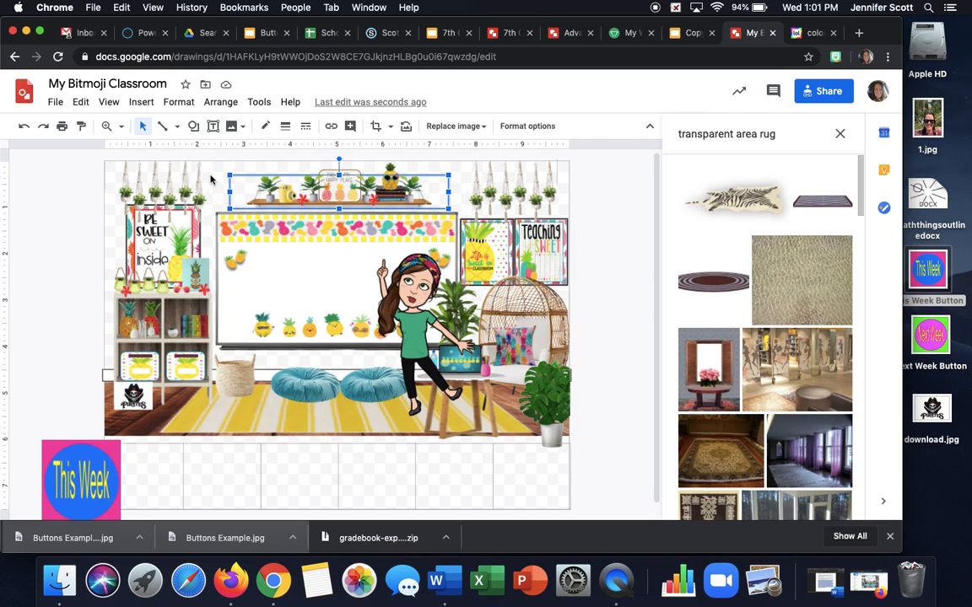
left_click(210, 179)
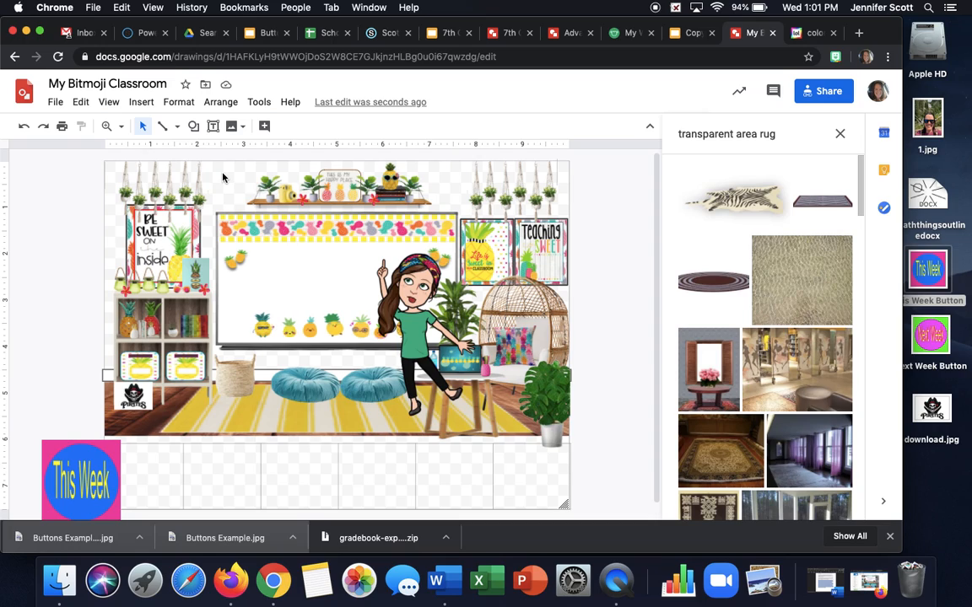
- Search web images for "wall and floor" and insert the white-panelled wall with the wooden floor
left_click(782, 135)
type("wa")
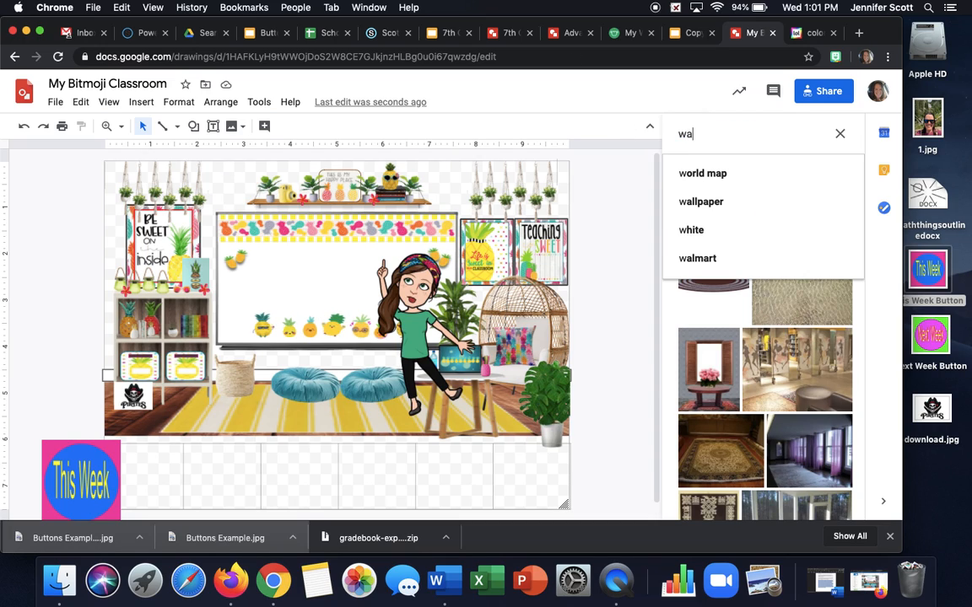
type("ll and floor")
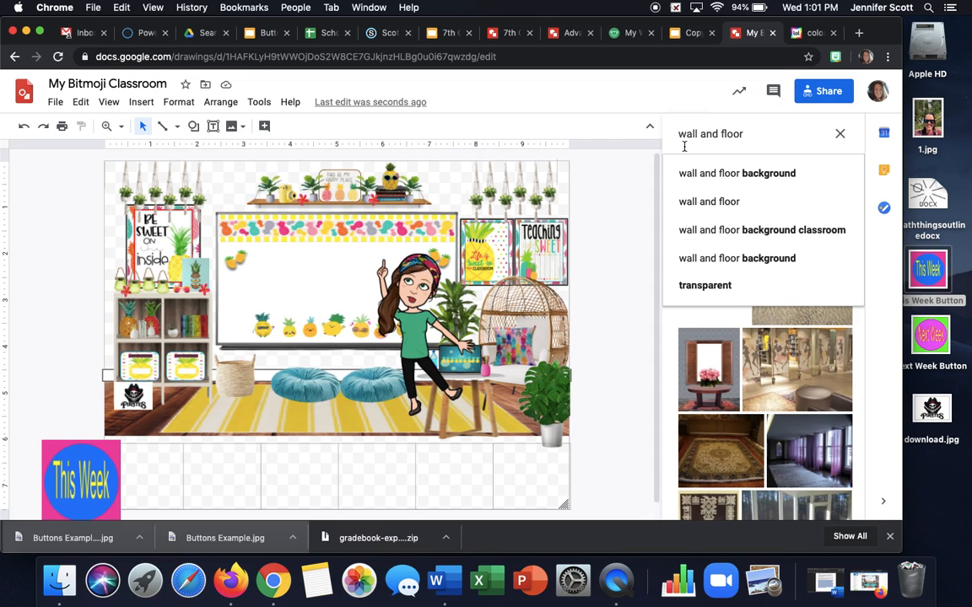
key("Return")
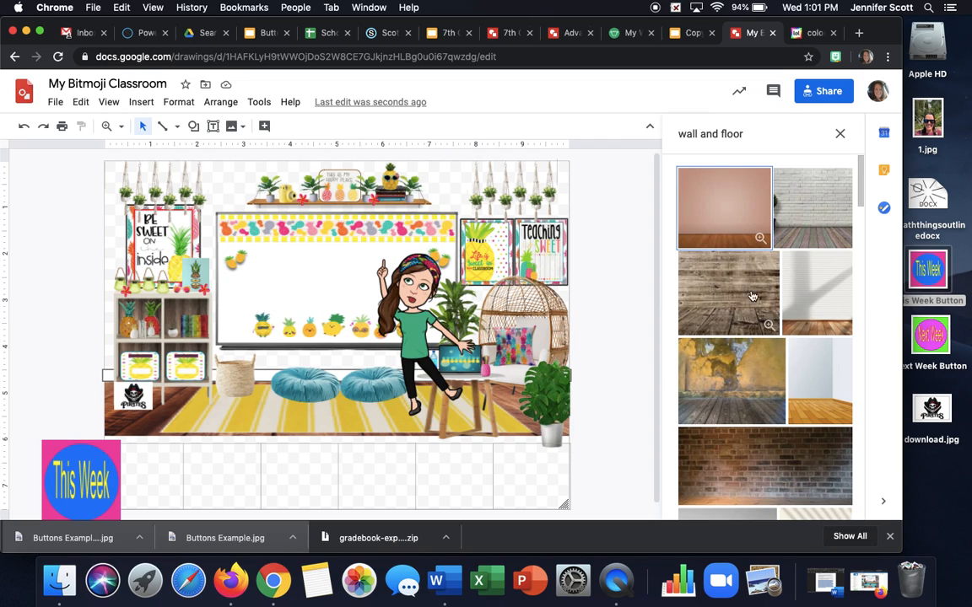
left_click(814, 295)
- Fit the wall and floor image to the full classroom area above the table and send it to the back
left_click_drag(321, 236, 254, 332)
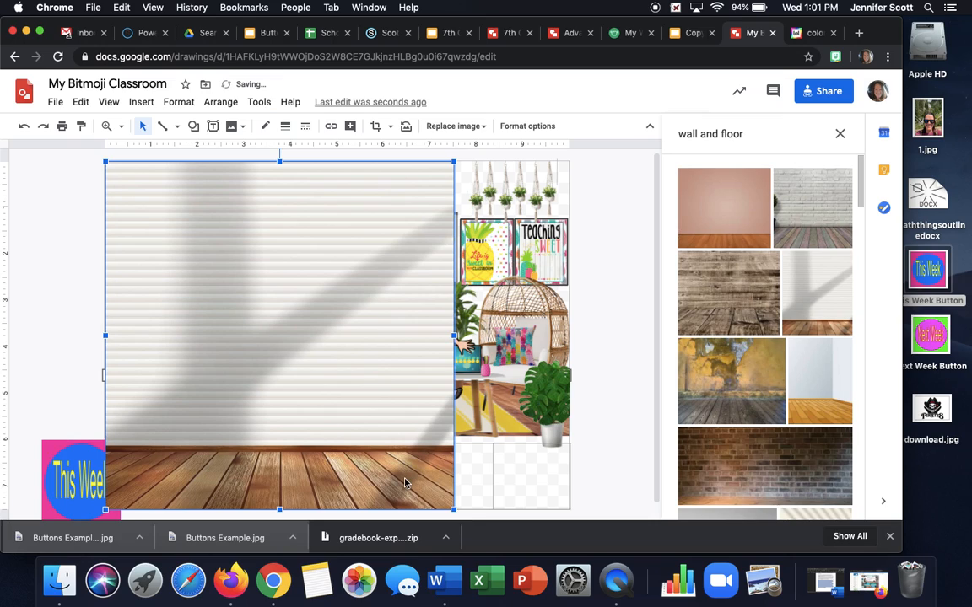
left_click_drag(277, 506, 281, 436)
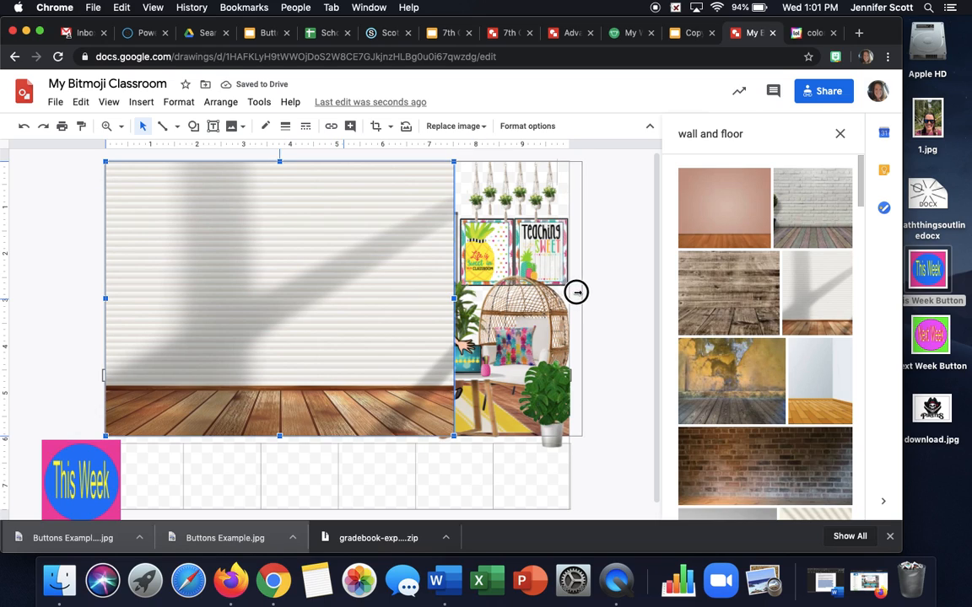
left_click_drag(568, 292, 567, 294)
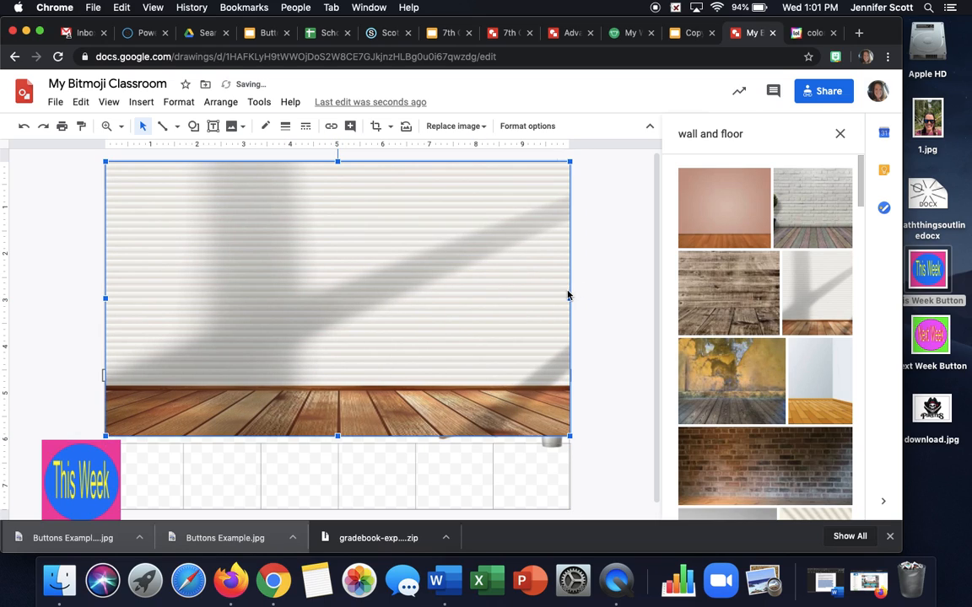
right_click(337, 249)
mouse_move(392, 287)
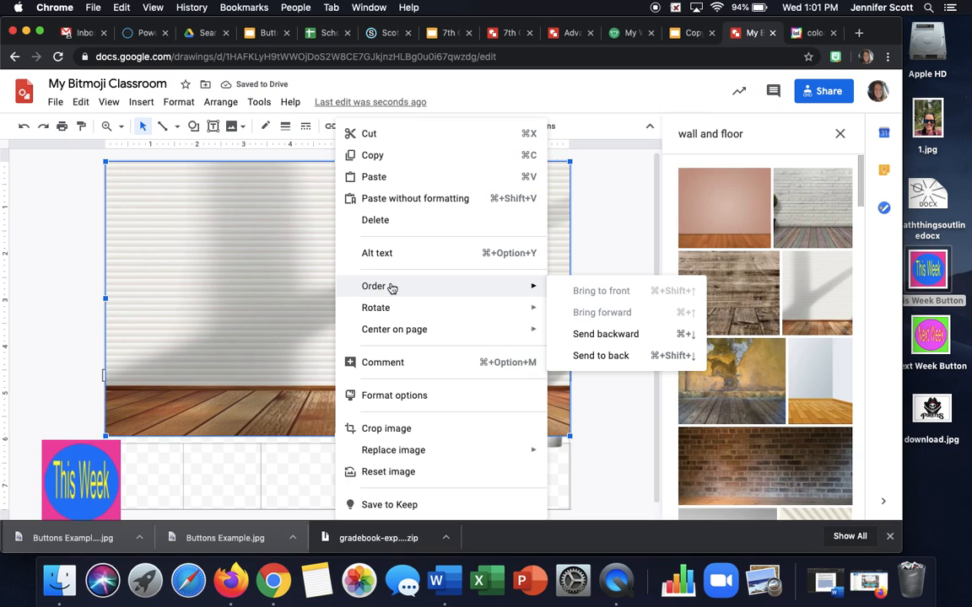
left_click(585, 354)
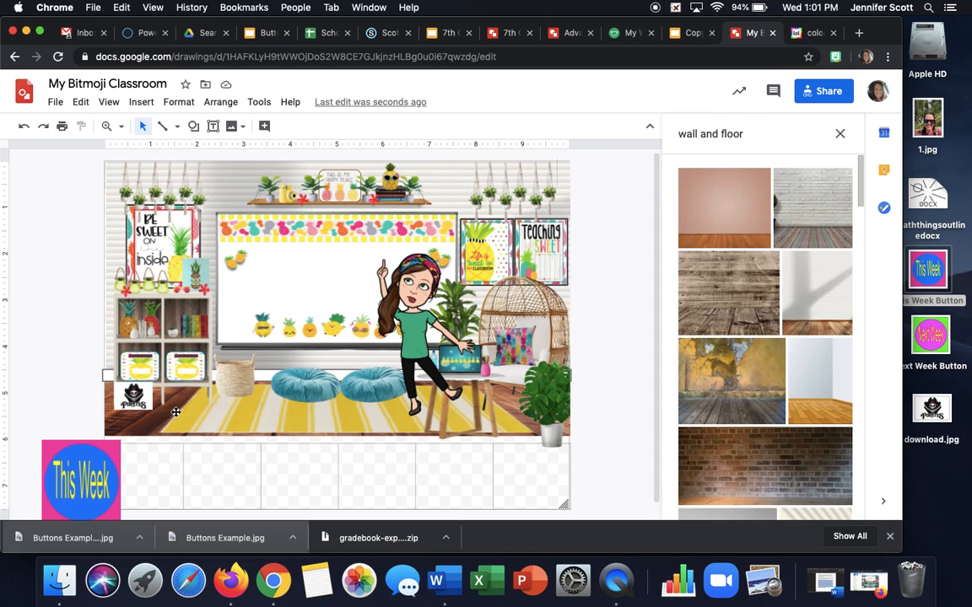
- Move the This Week button back onto the first table cell and shrink it to stay within the canvas
left_click(89, 460)
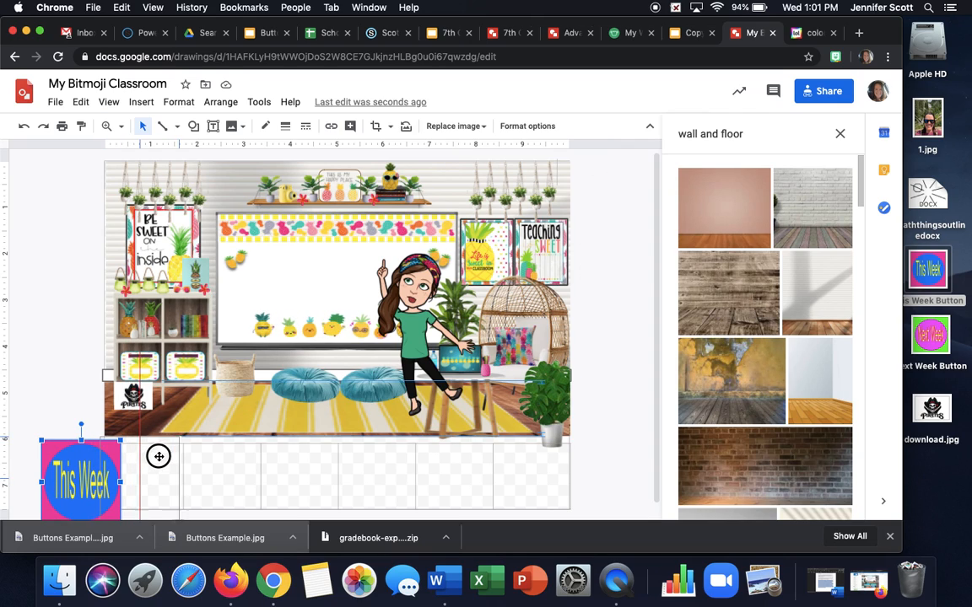
left_click_drag(110, 468, 172, 465)
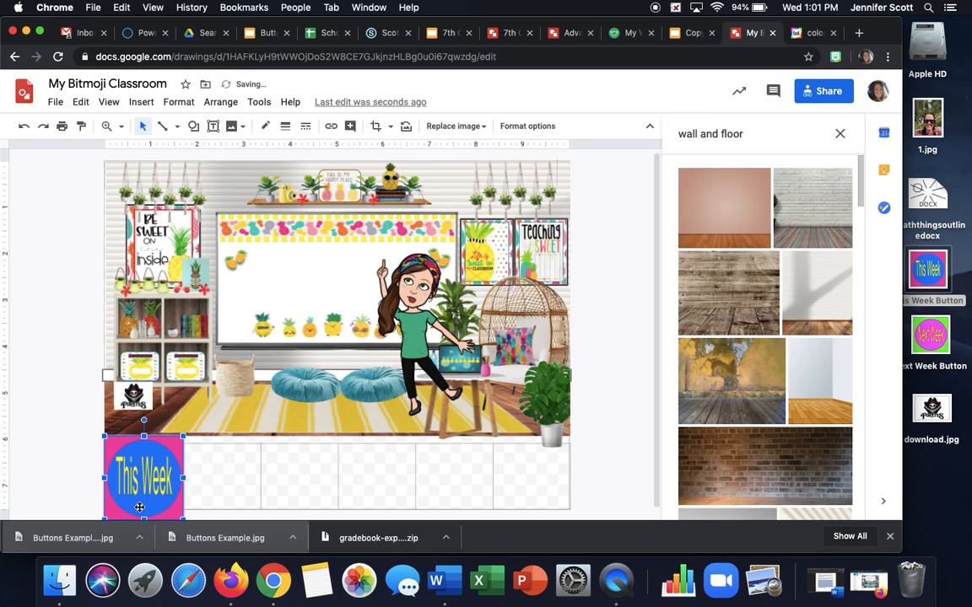
left_click_drag(182, 517, 173, 507)
left_click(68, 477)
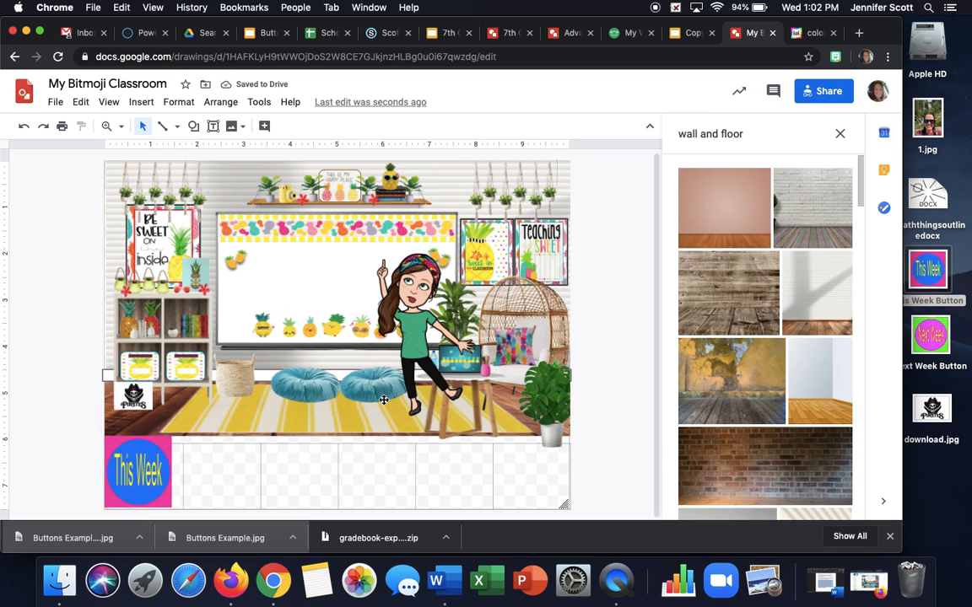
- Open the link entry for the This Week button
left_click(133, 478)
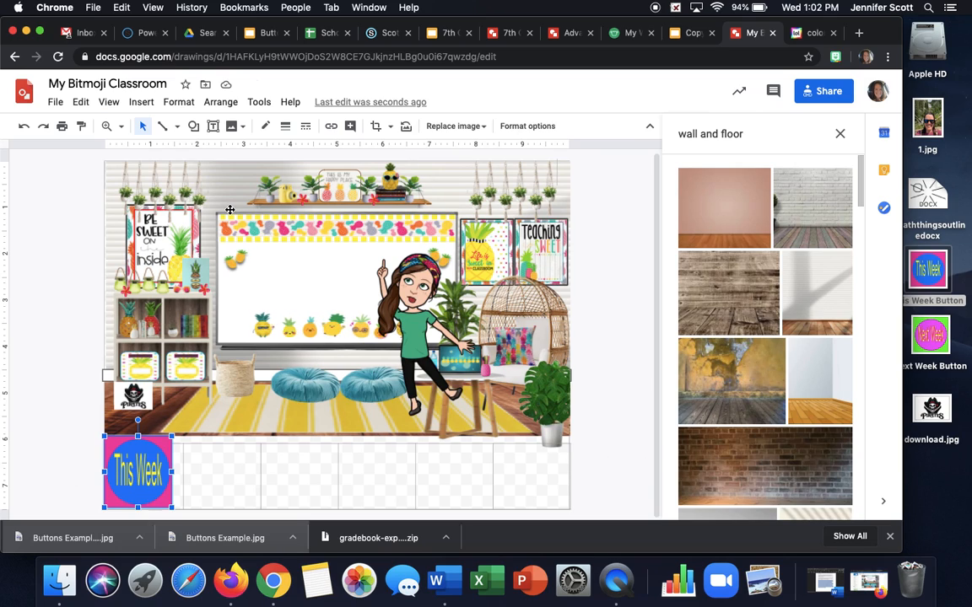
left_click(330, 126)
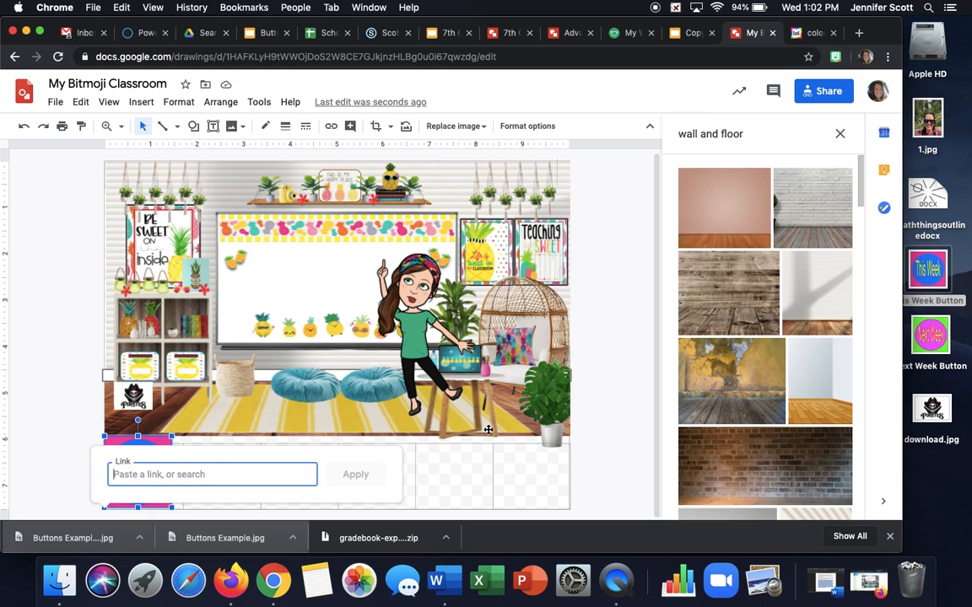
left_click(619, 456)
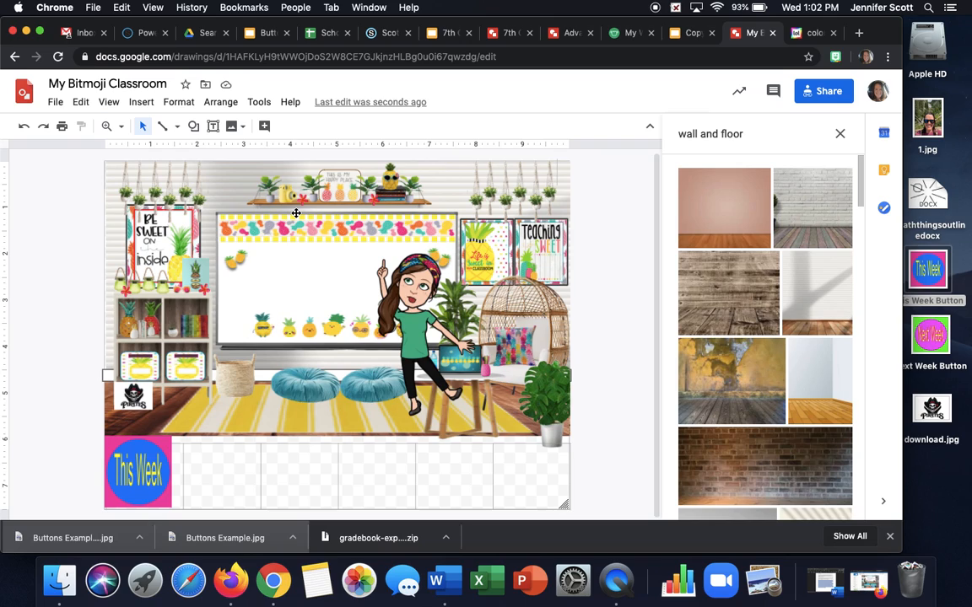
- Close the image search, switch to the Schoology sandbox course in Firefox, and remove its classroom announcement
left_click(839, 133)
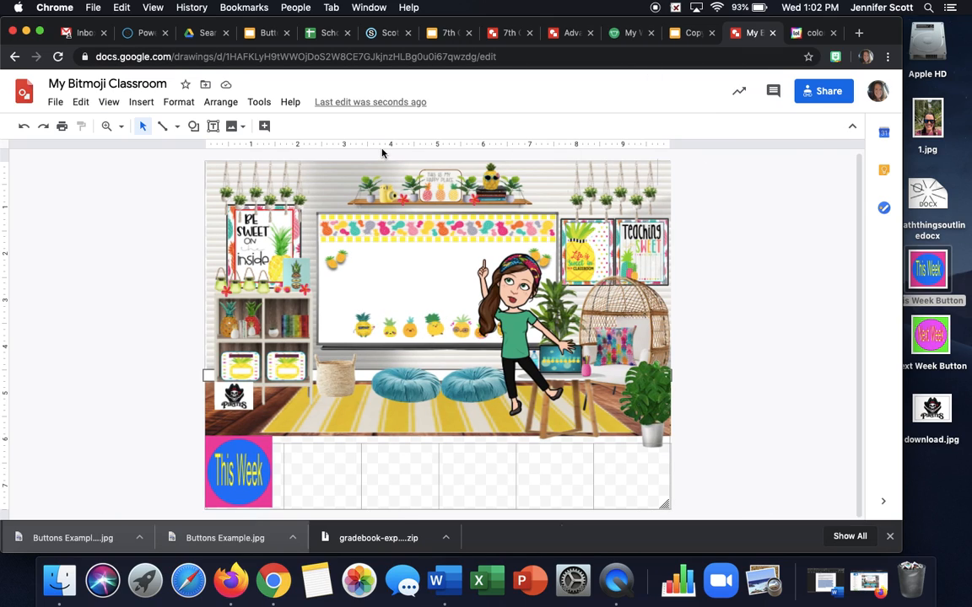
left_click(26, 32)
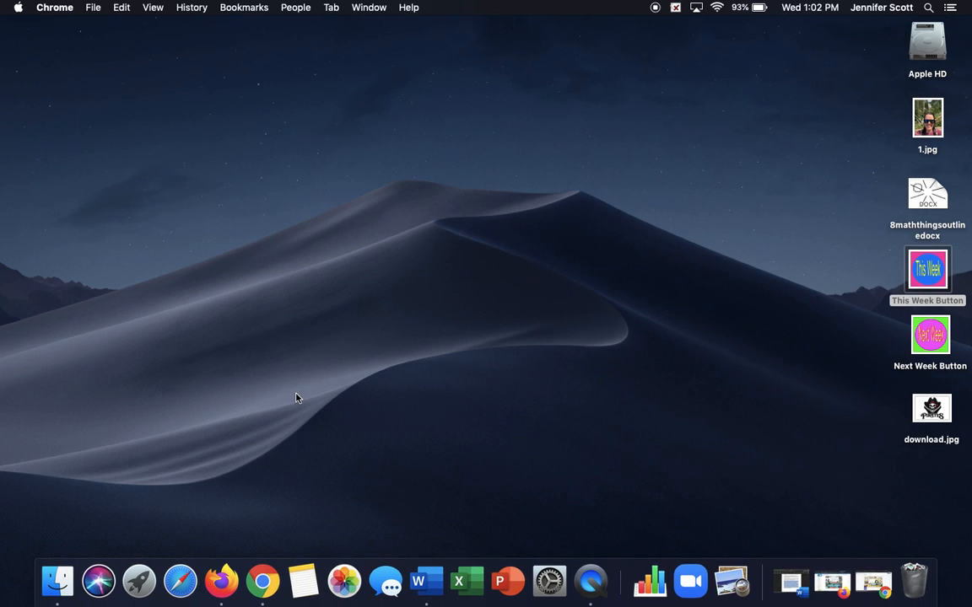
left_click(223, 581)
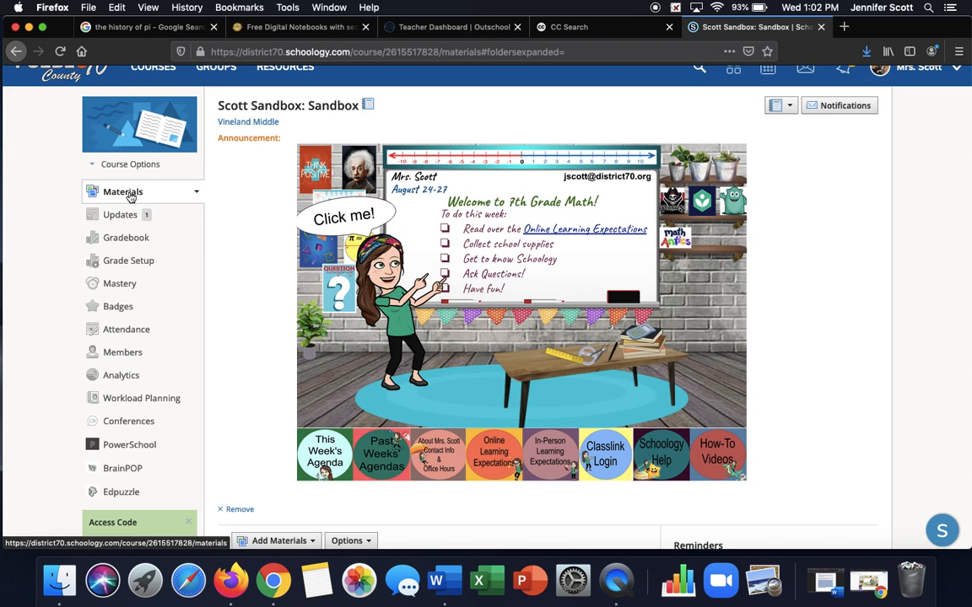
scroll(392, 326, "down", 5)
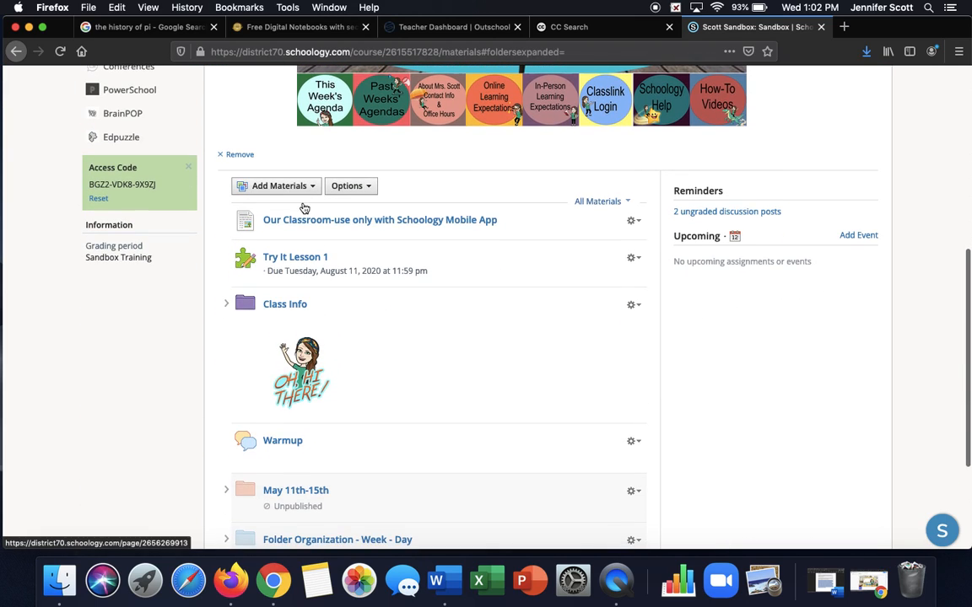
scroll(407, 96, "up", 5)
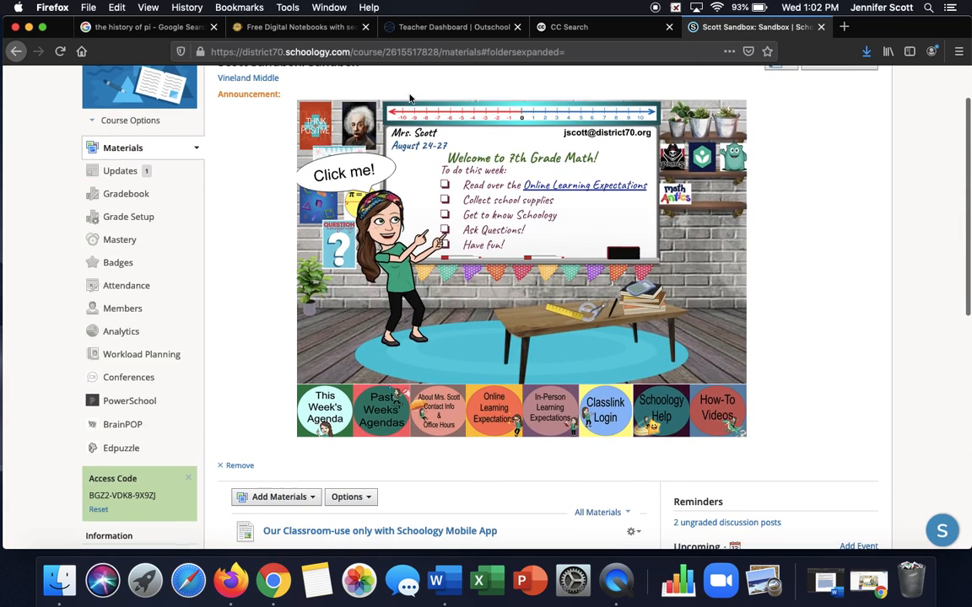
left_click(222, 469)
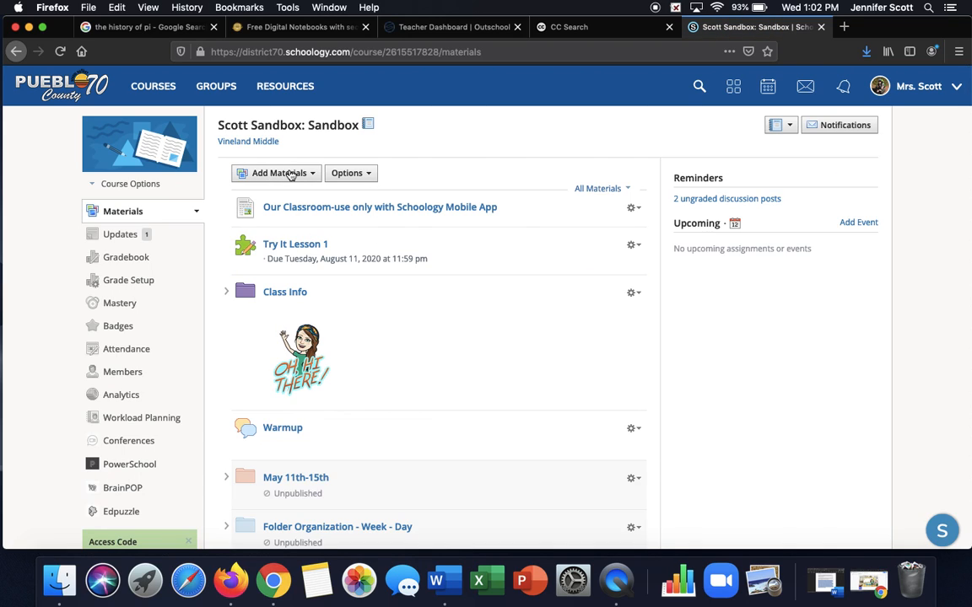
- Start a new course page titled "Our Classroom-use only with Schoology Mobile App Practice"
left_click(290, 174)
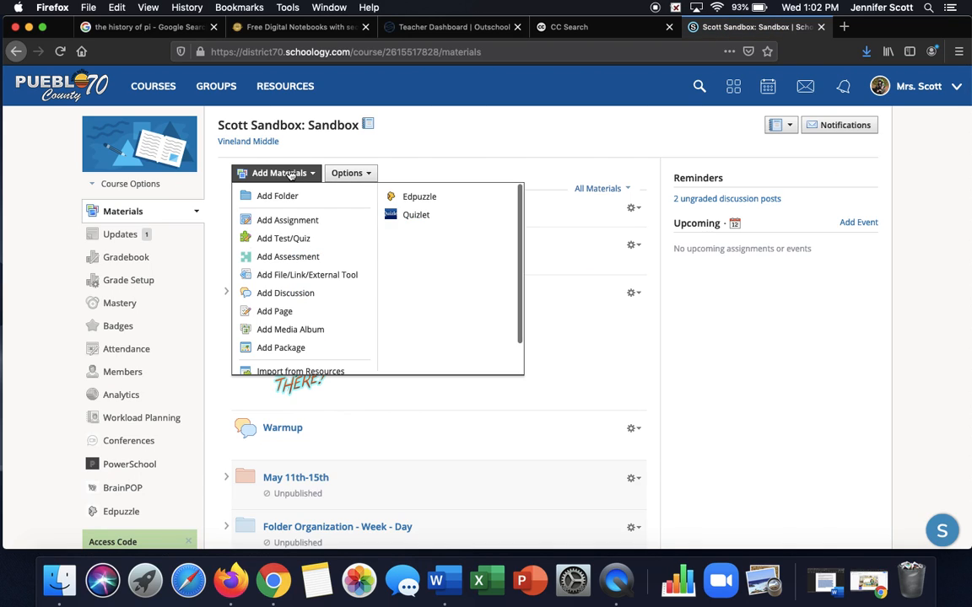
left_click(277, 310)
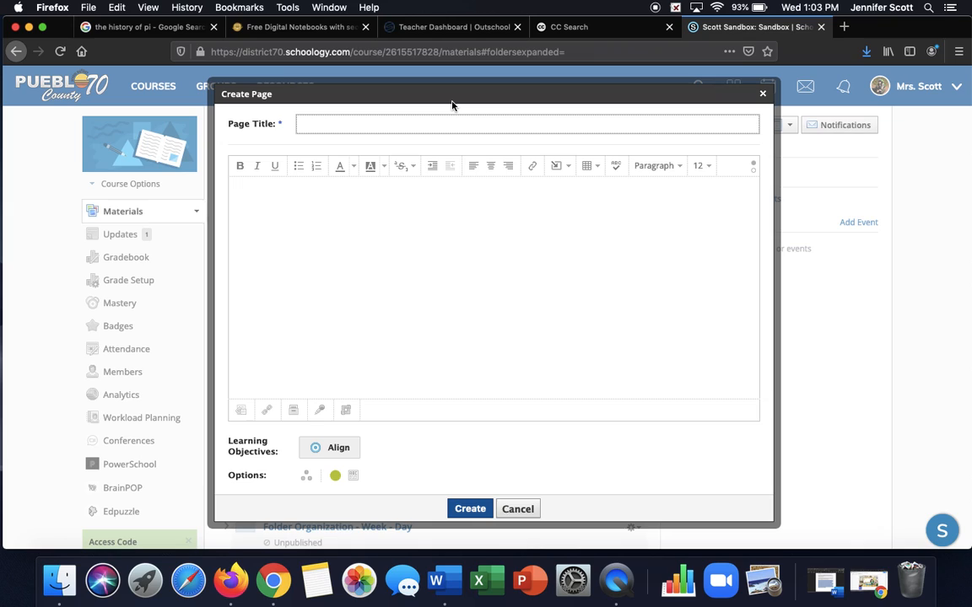
type("Our")
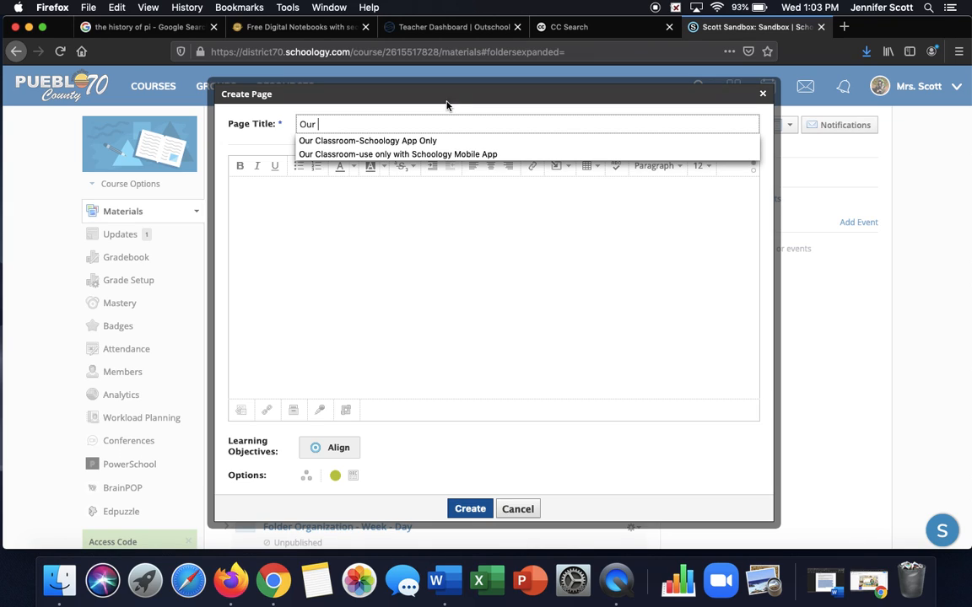
left_click(413, 155)
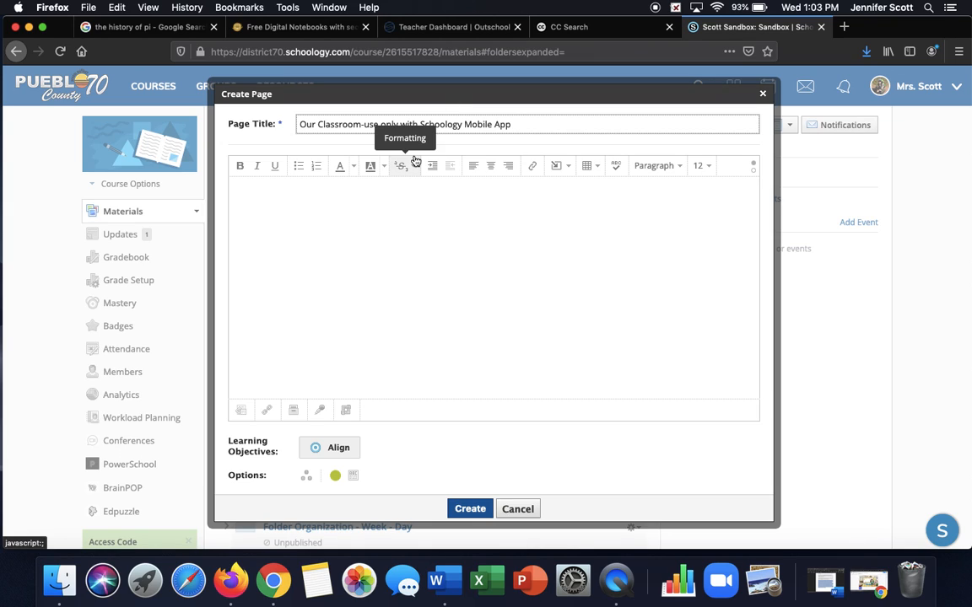
left_click(538, 124)
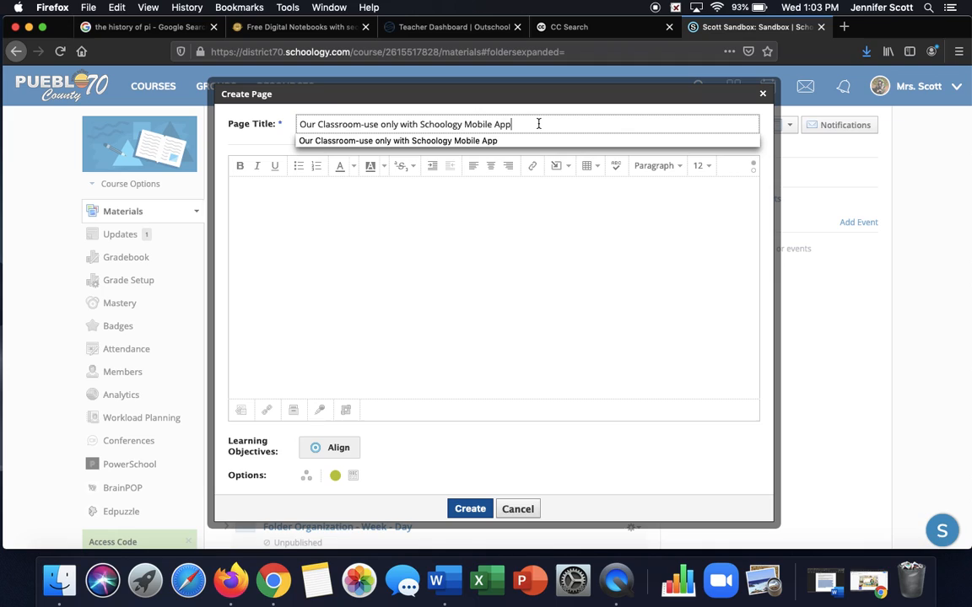
left_click(533, 202)
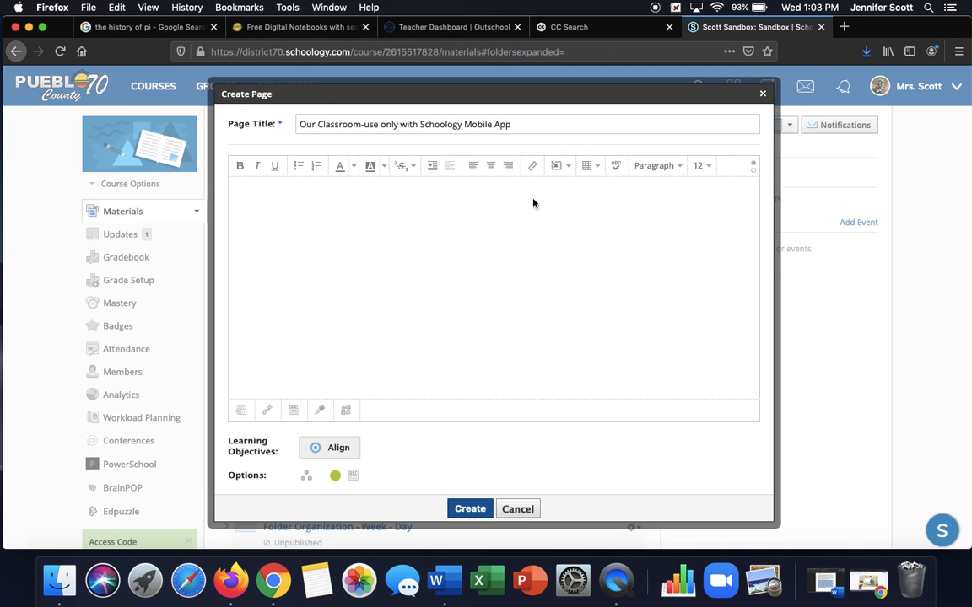
left_click(519, 125)
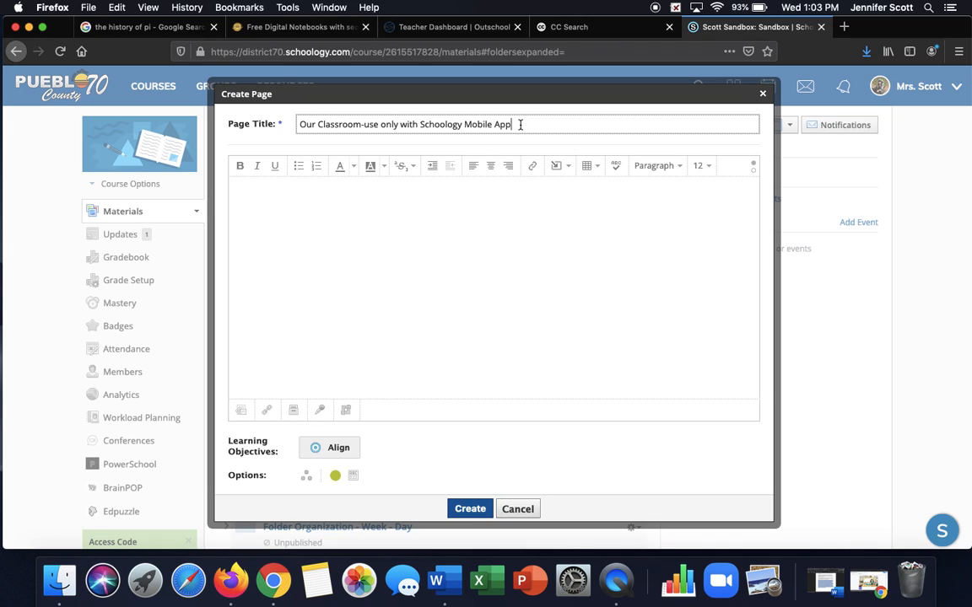
type("Practice")
- Find the My Bitmoji Classroom drawing in Google Drive and import it as an embed into the page body
left_click(452, 218)
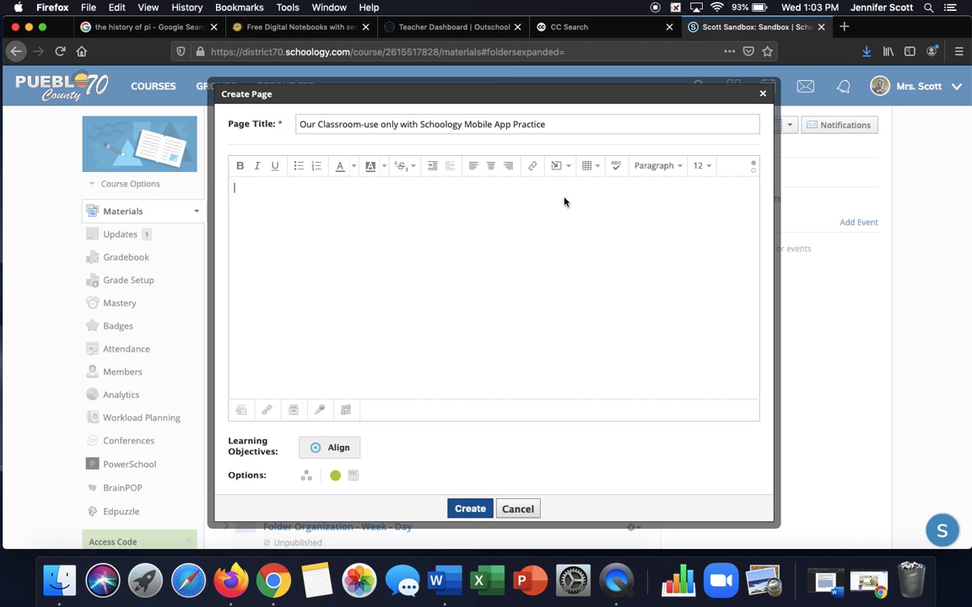
left_click(562, 168)
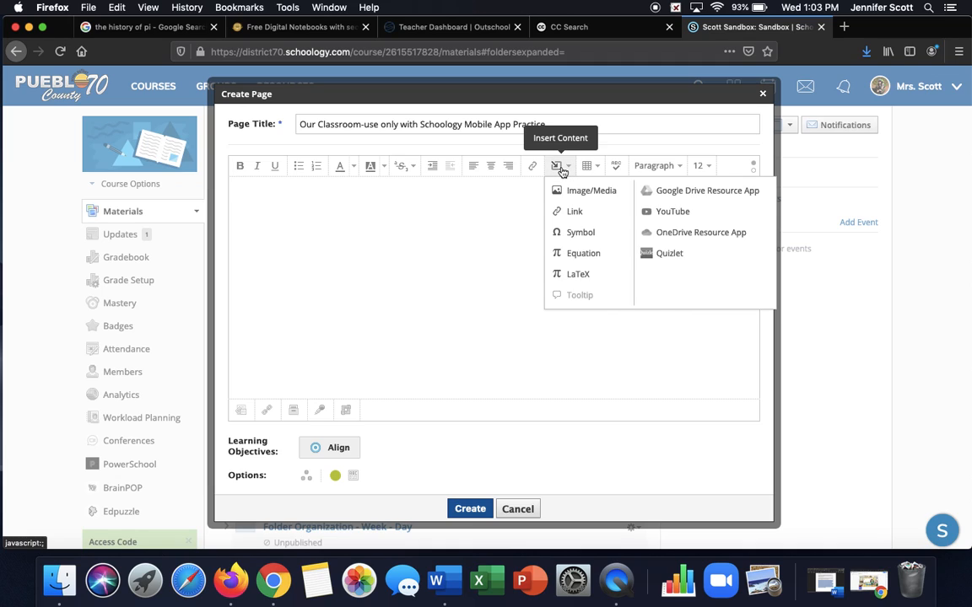
left_click(666, 193)
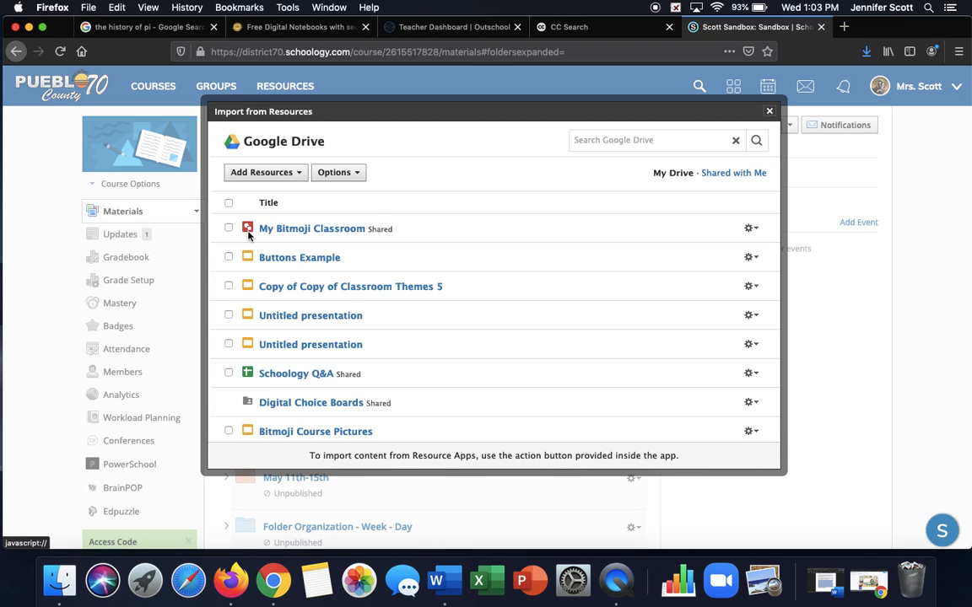
left_click(629, 143)
type("My bitmoji classroom")
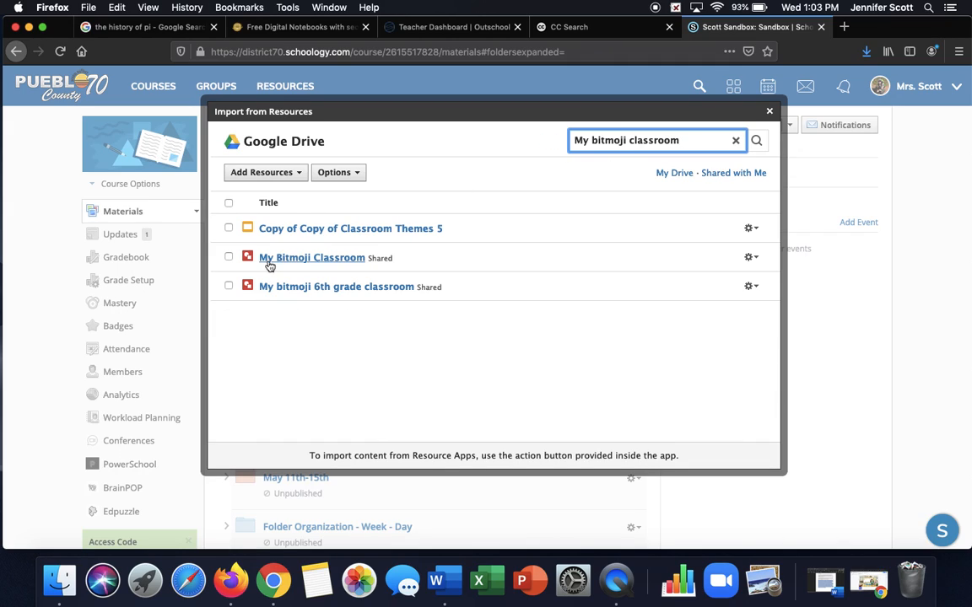
left_click(228, 258)
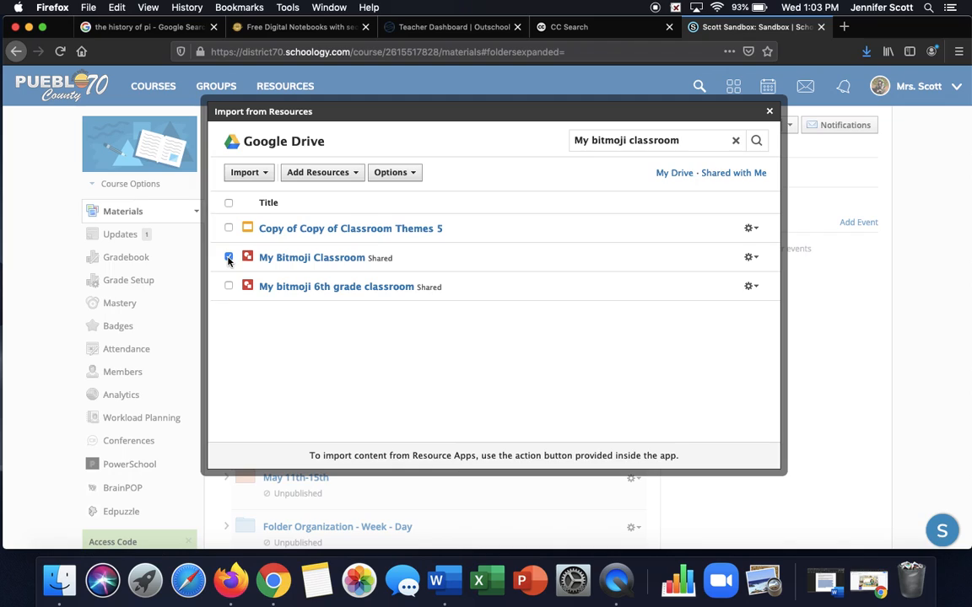
left_click(241, 172)
left_click(267, 232)
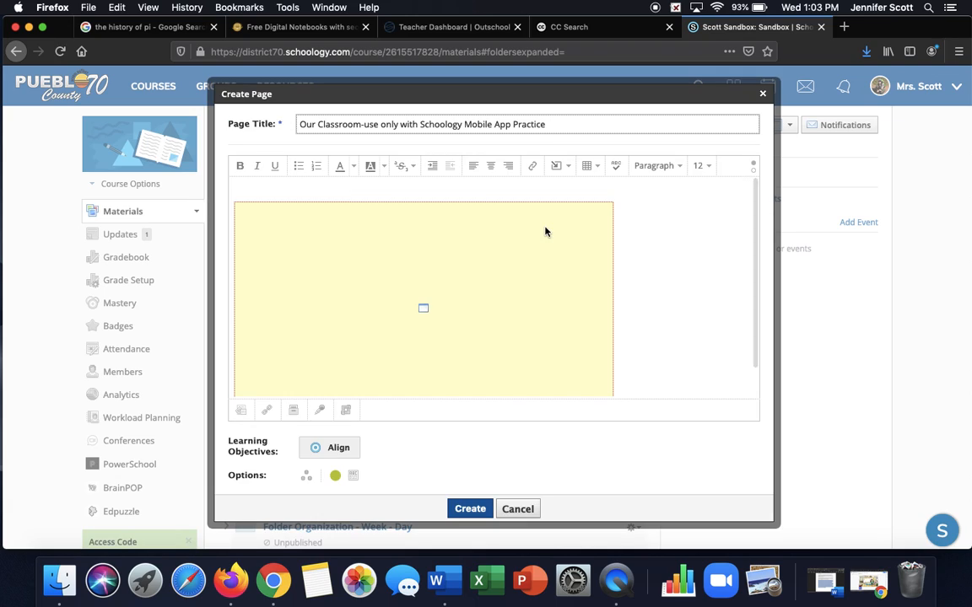
- Set the embedded drawing's width to 900 with constrained proportions and create the page
left_click(373, 234)
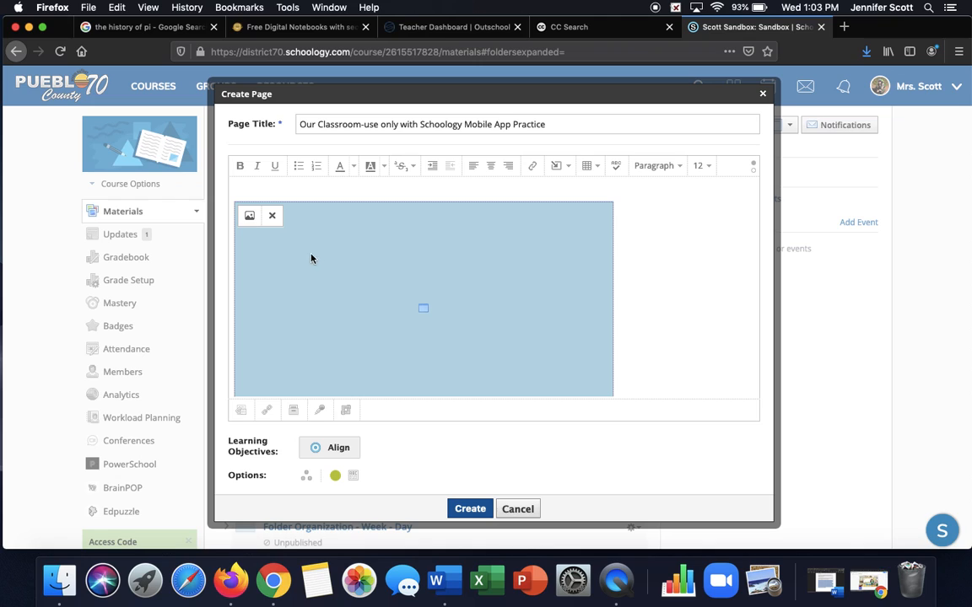
left_click(249, 218)
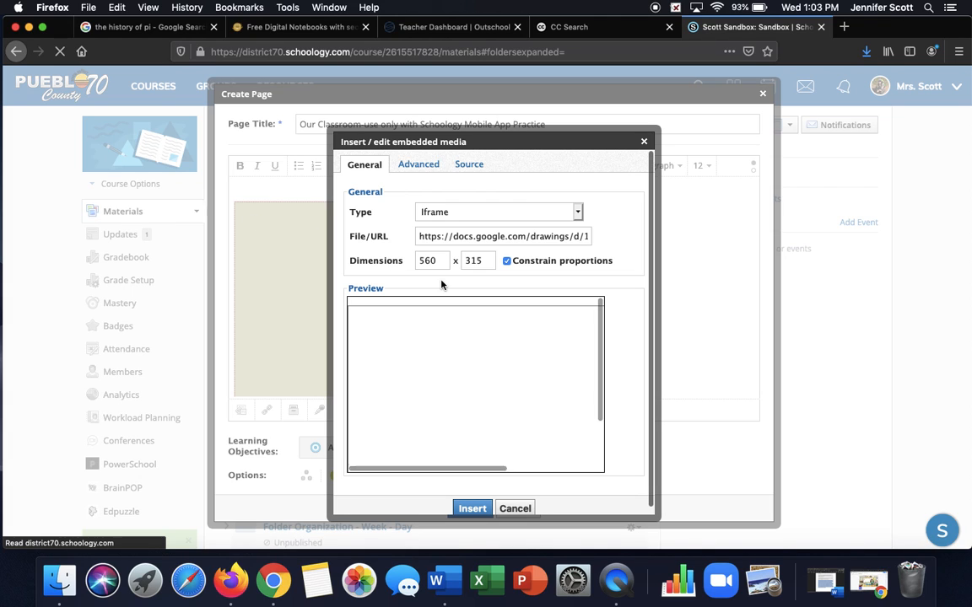
key("BackSpace")
key("BackSpace")
key("BackSpace")
type("900")
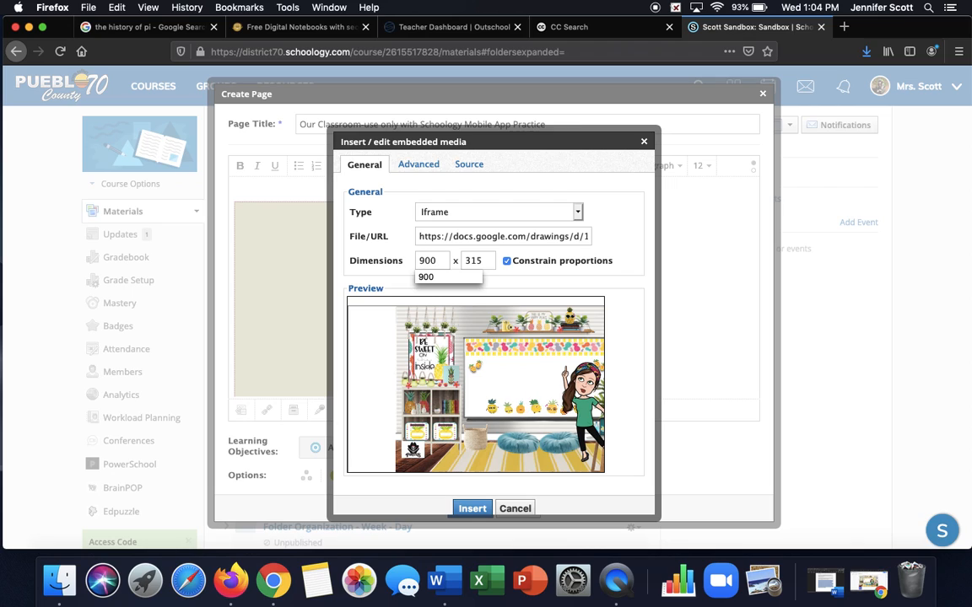
left_click(488, 261)
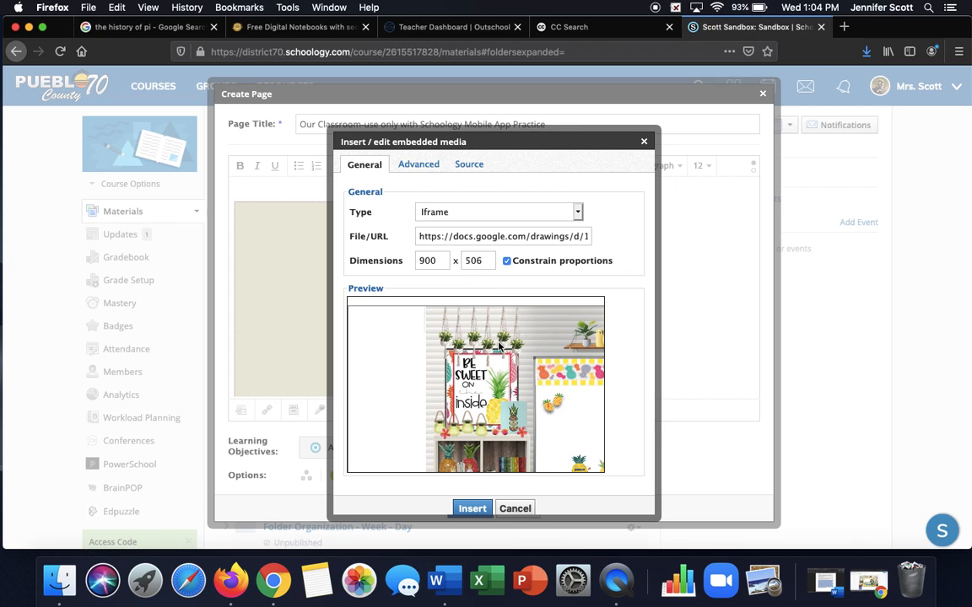
left_click(472, 507)
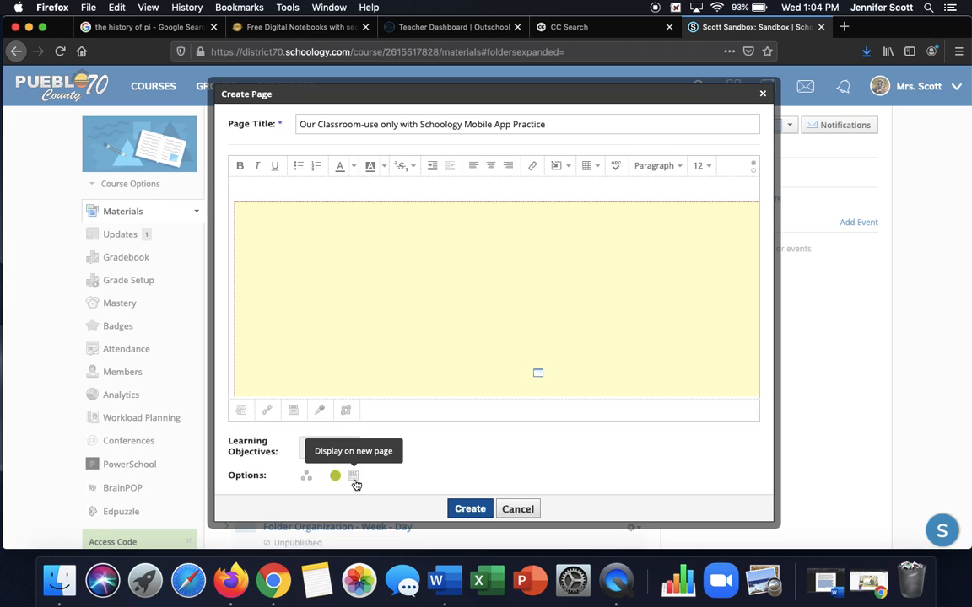
left_click(470, 509)
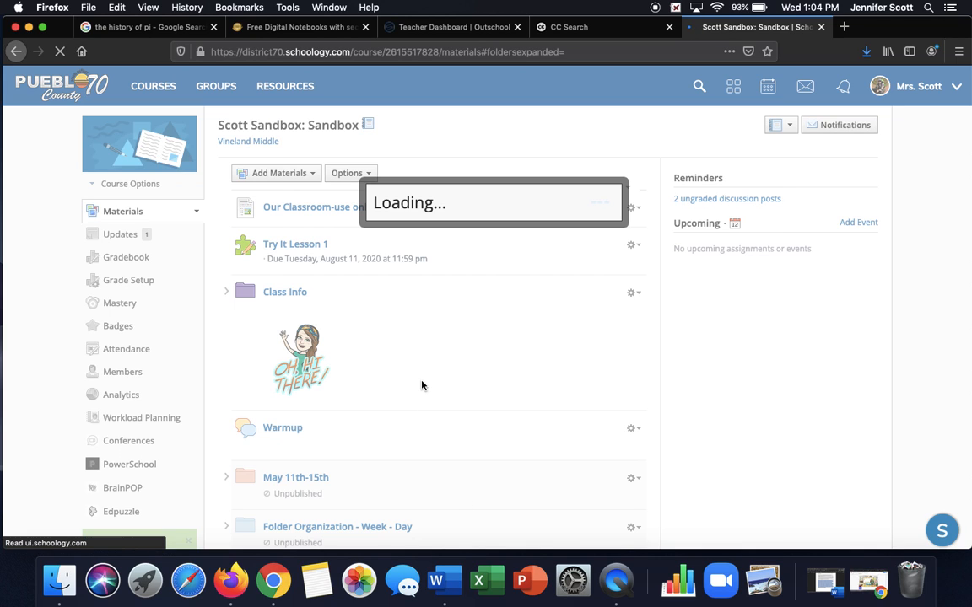
- Move the new practice page up the course materials to directly below the existing Our Classroom page
scroll(478, 364, "down", 1)
scroll(477, 364, "down", 5)
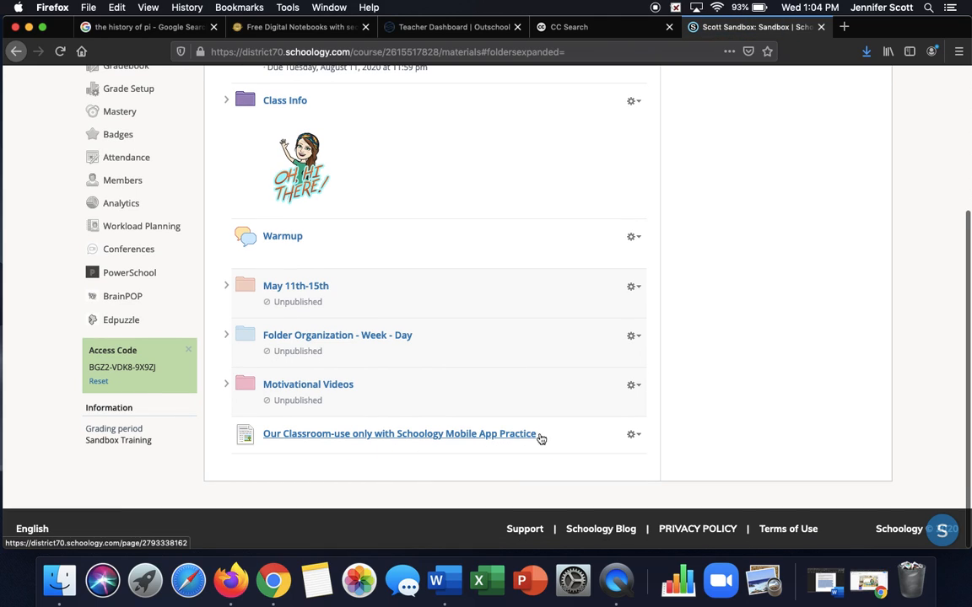
left_click_drag(553, 438, 549, 119)
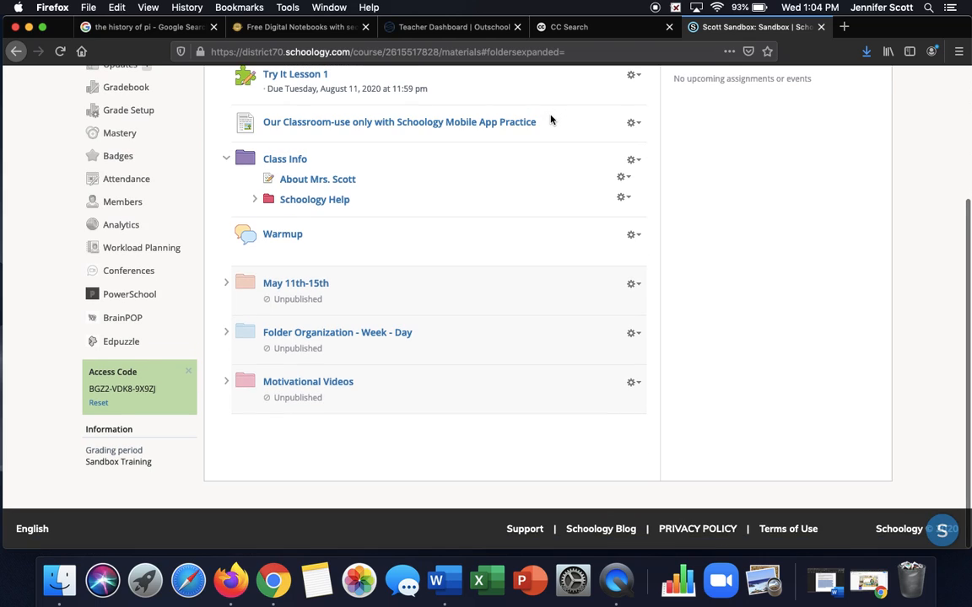
scroll(624, 160, "up", 4)
left_click_drag(561, 293, 549, 255)
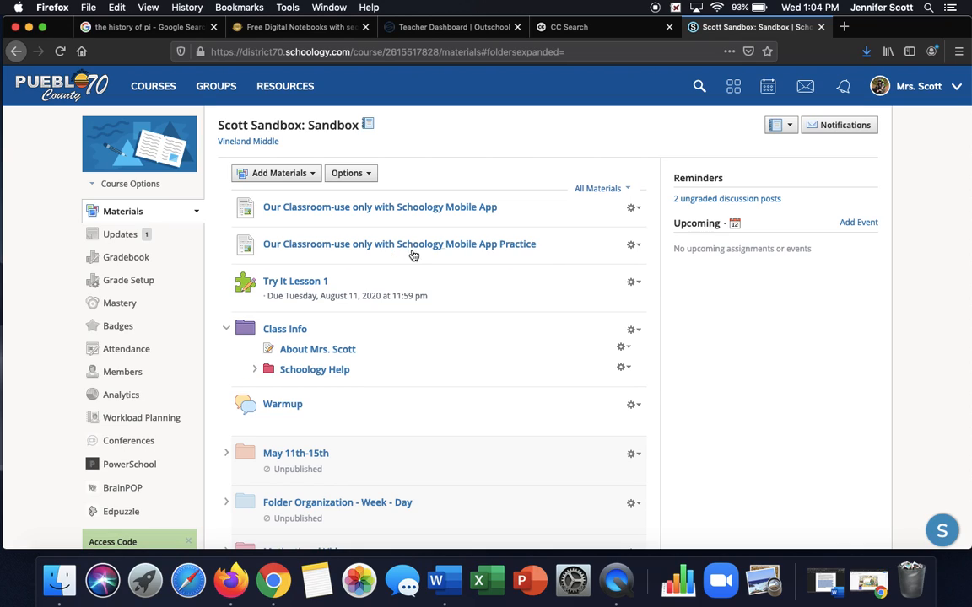
- Delete the "Our Classroom-use only with Schoology Mobile App Practice" page from the course materials
left_click(633, 247)
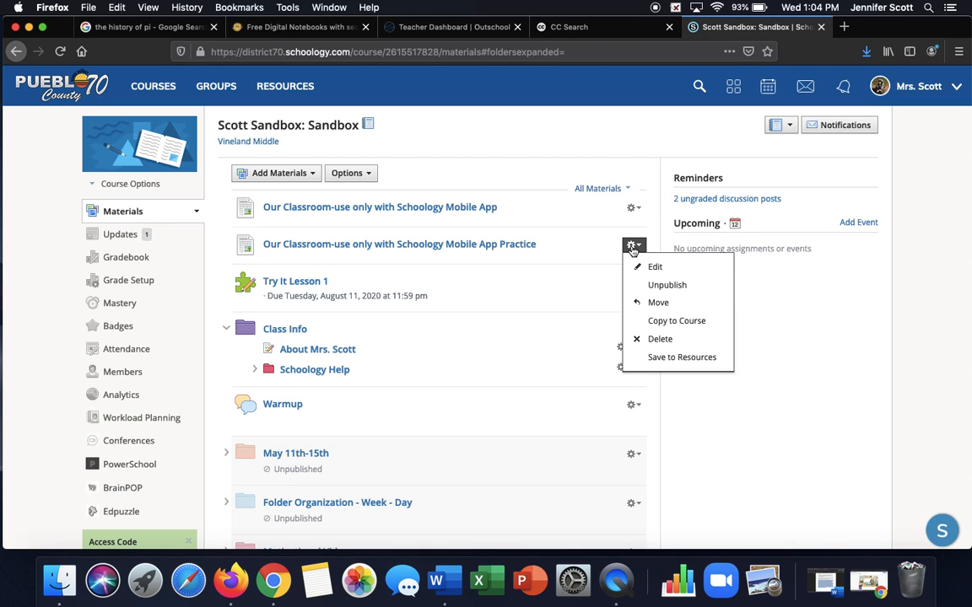
left_click(649, 338)
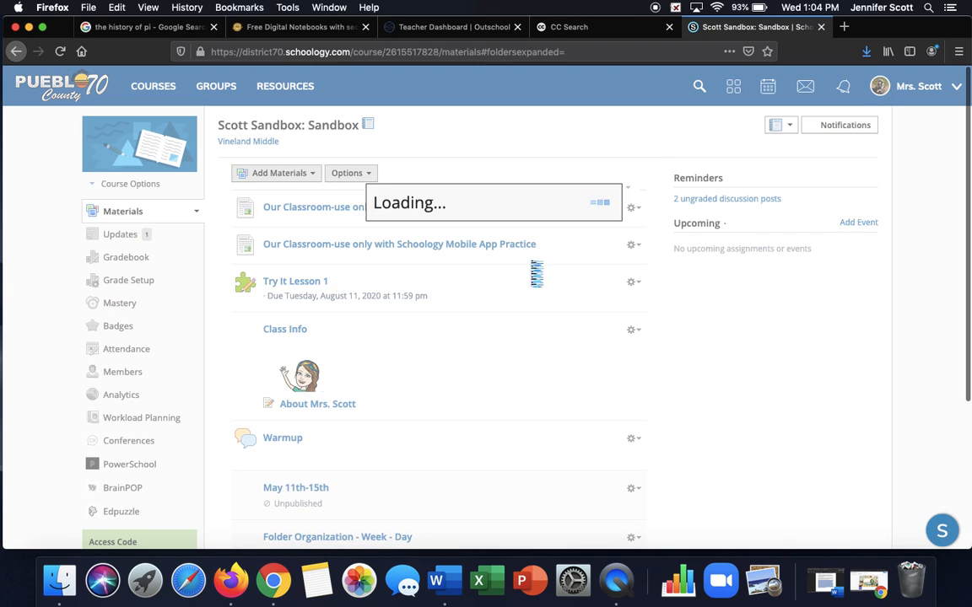
left_click(469, 241)
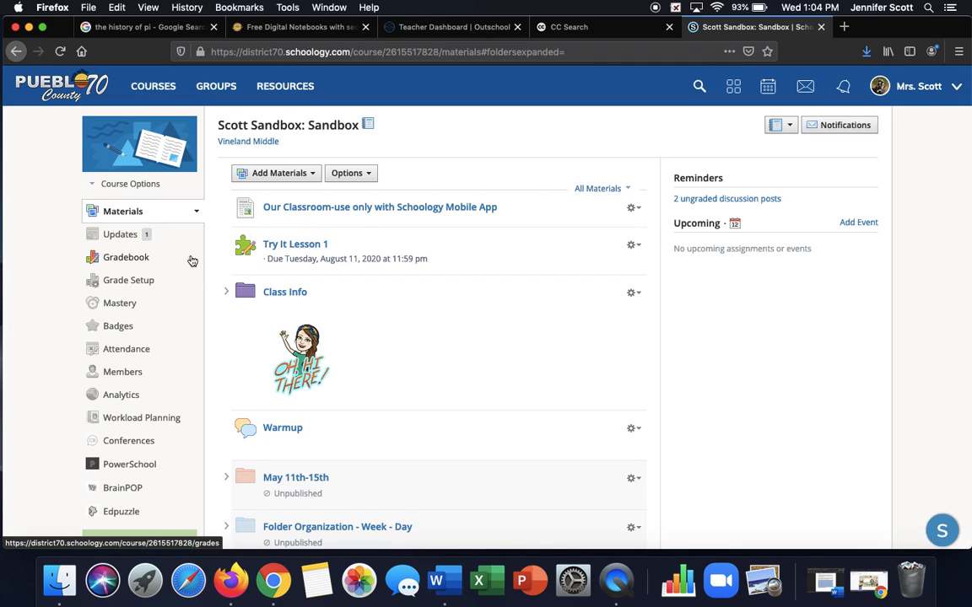
- Delete the existing classroom post from the course's updates
left_click(108, 232)
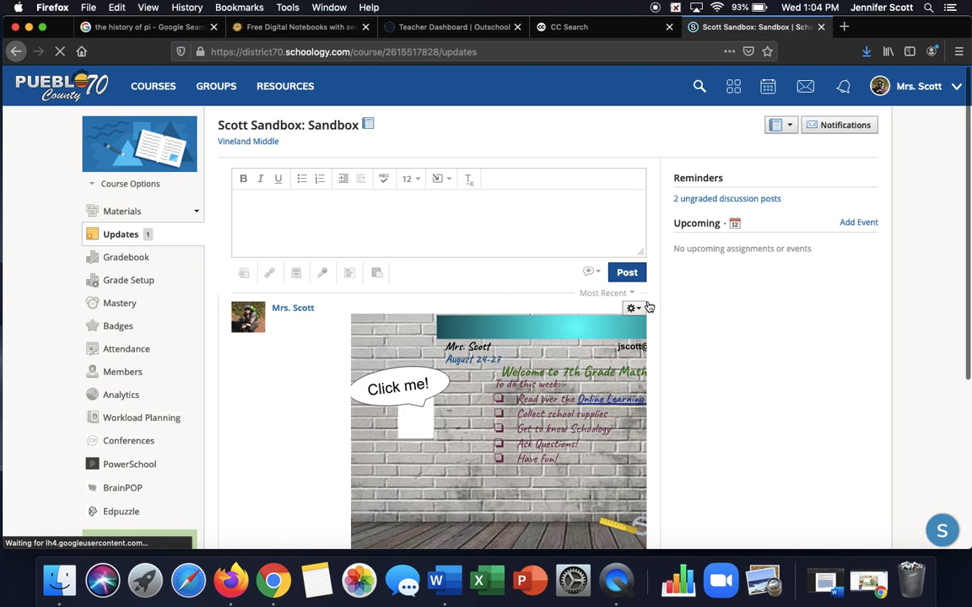
left_click(633, 311)
left_click(648, 348)
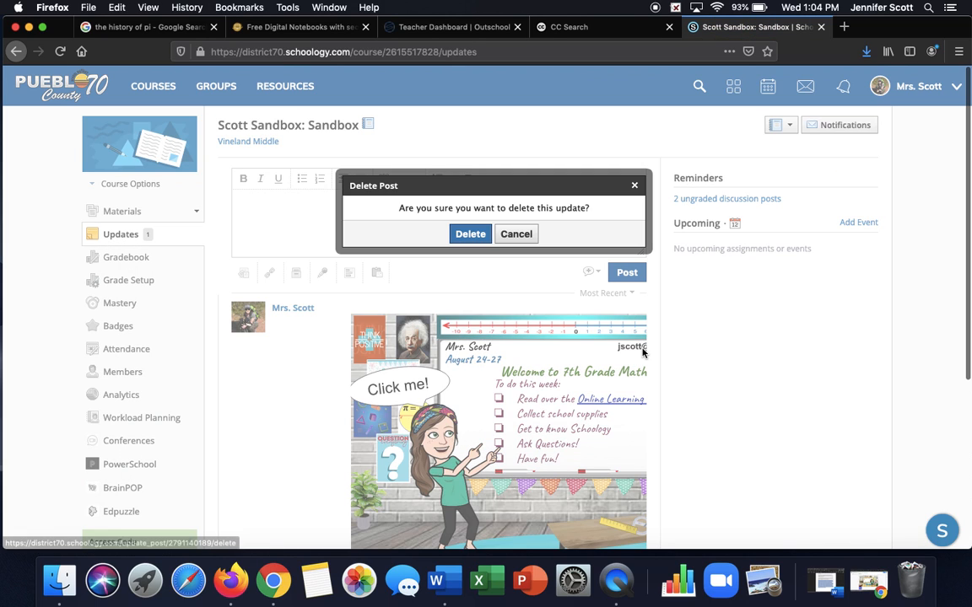
left_click(469, 232)
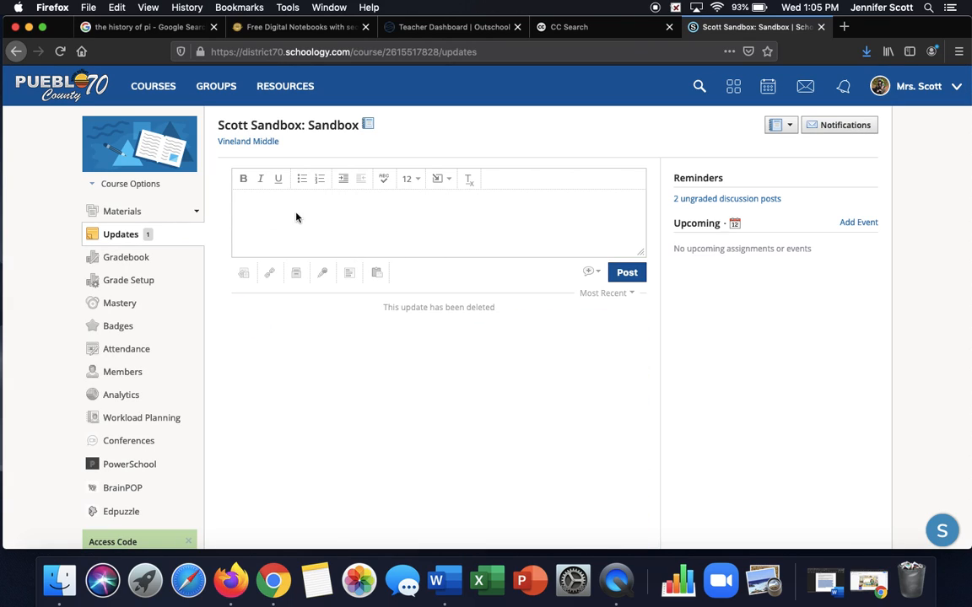
- Search Google Drive for "7th" and embed the 7th Grade Bitmoji Classroom Draw drawing in a new course update
left_click(296, 275)
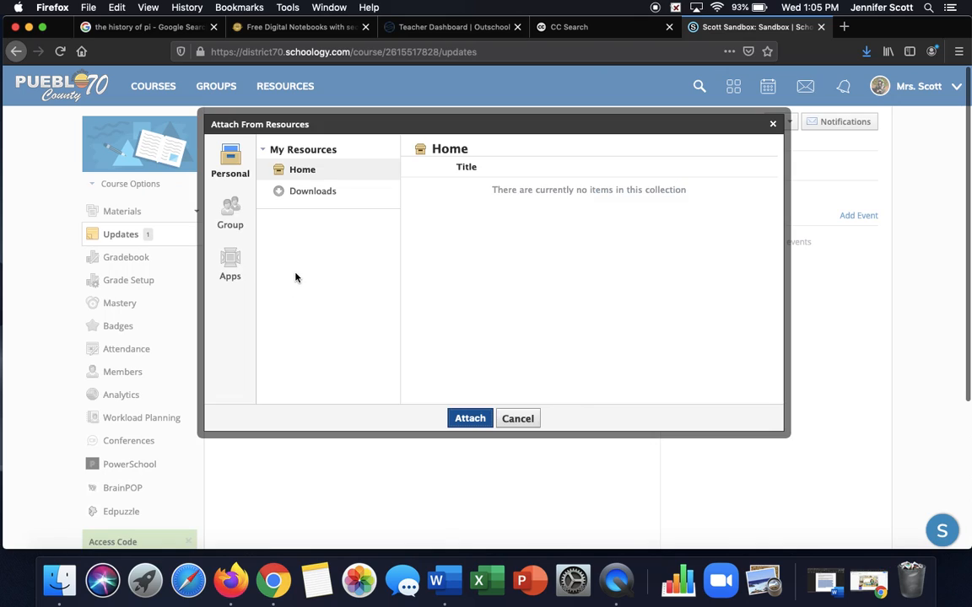
left_click(228, 257)
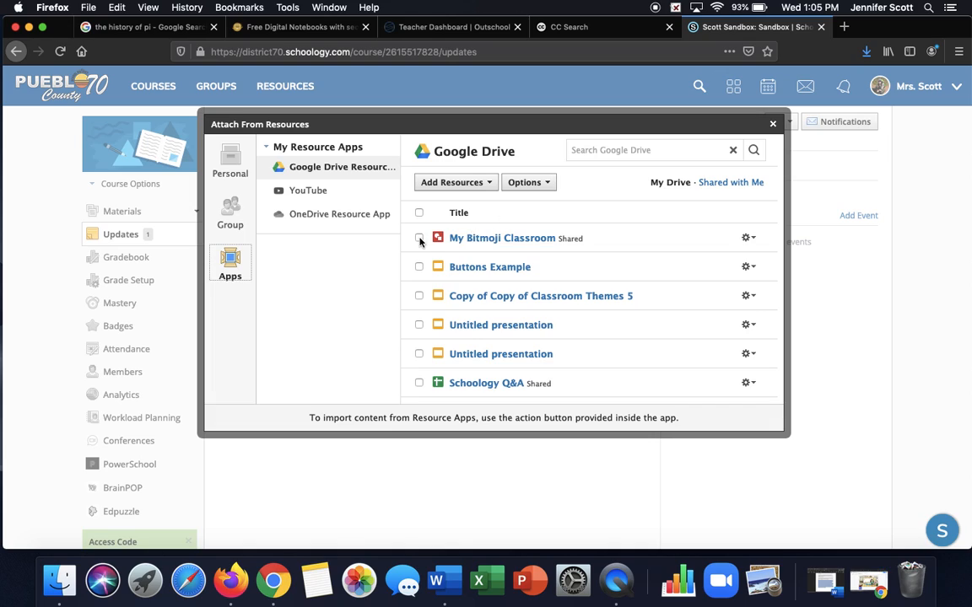
left_click(419, 240)
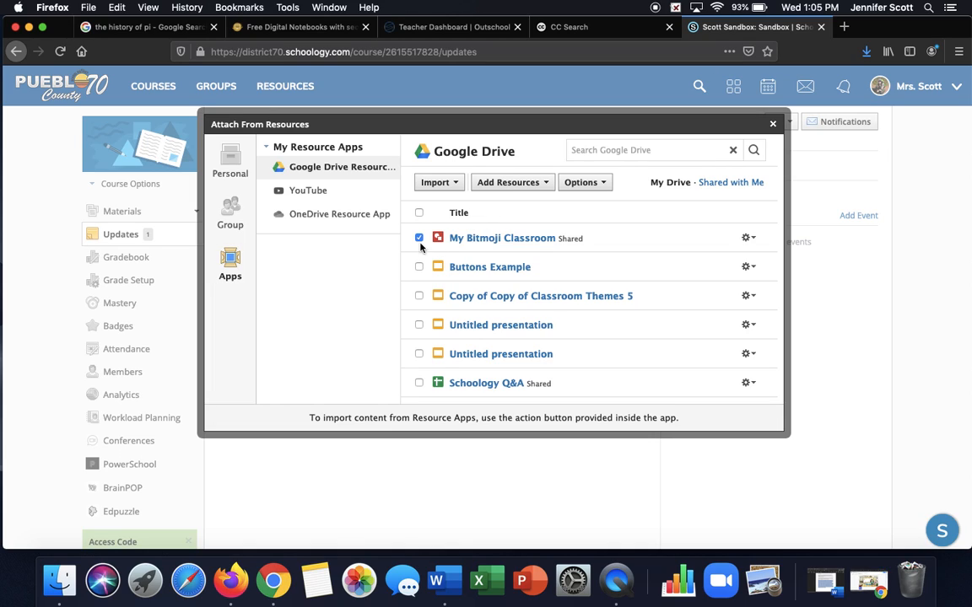
left_click(419, 240)
left_click(609, 153)
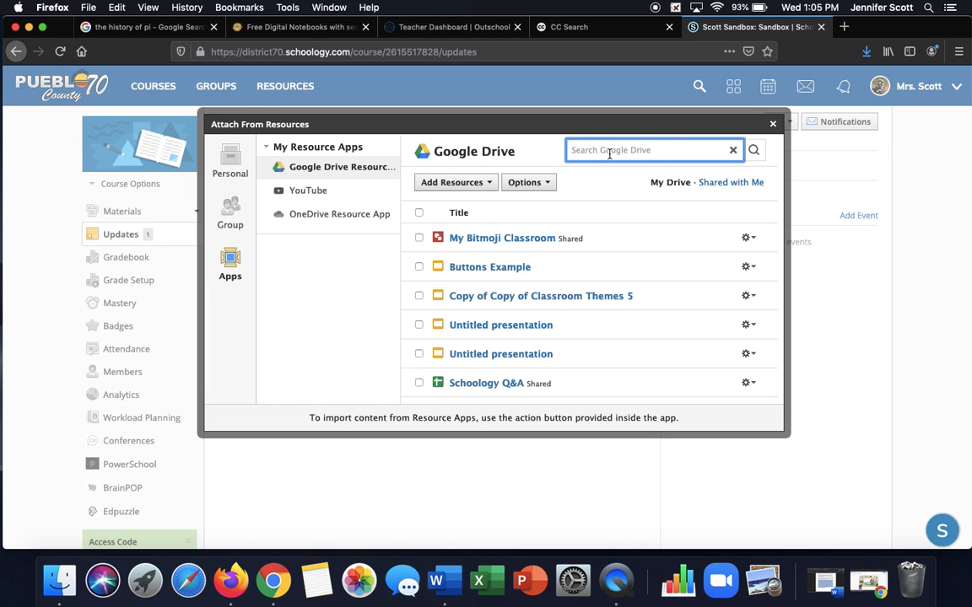
type("7th")
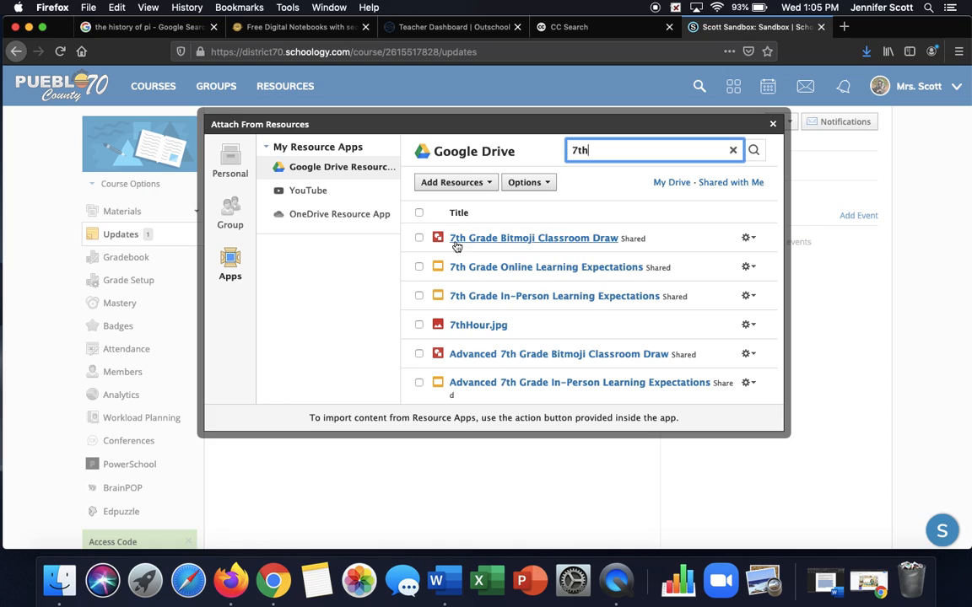
left_click(419, 239)
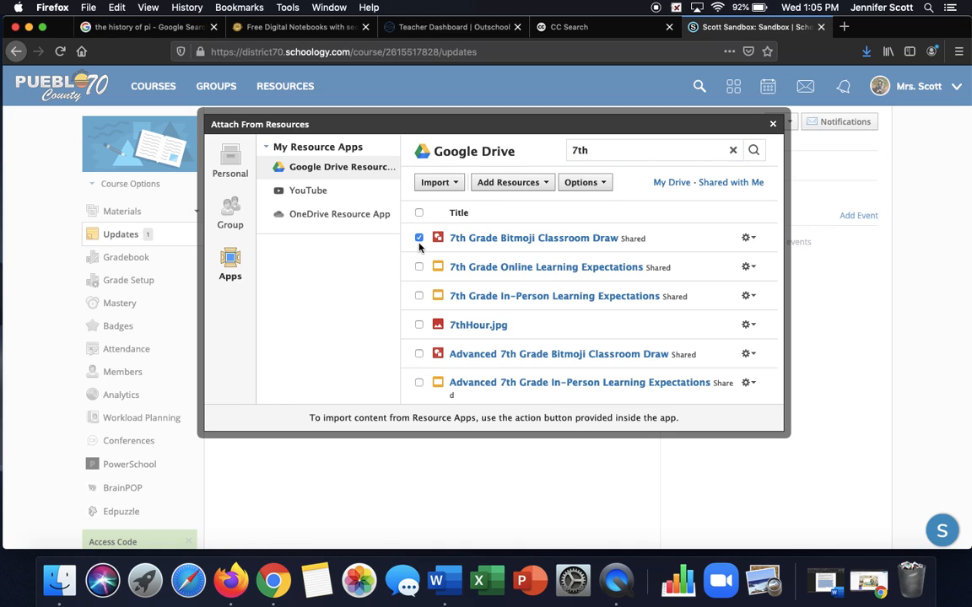
left_click(435, 182)
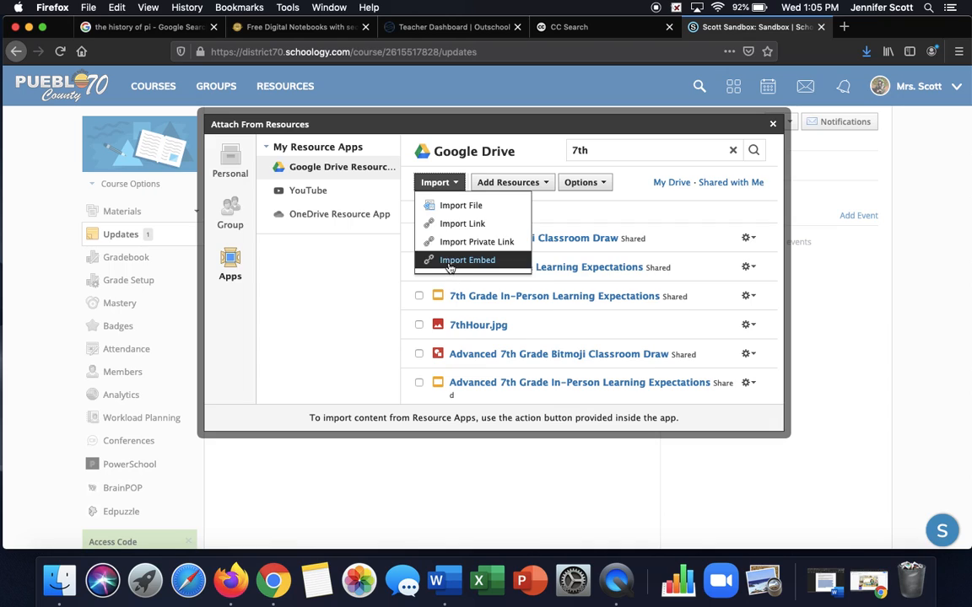
left_click(460, 260)
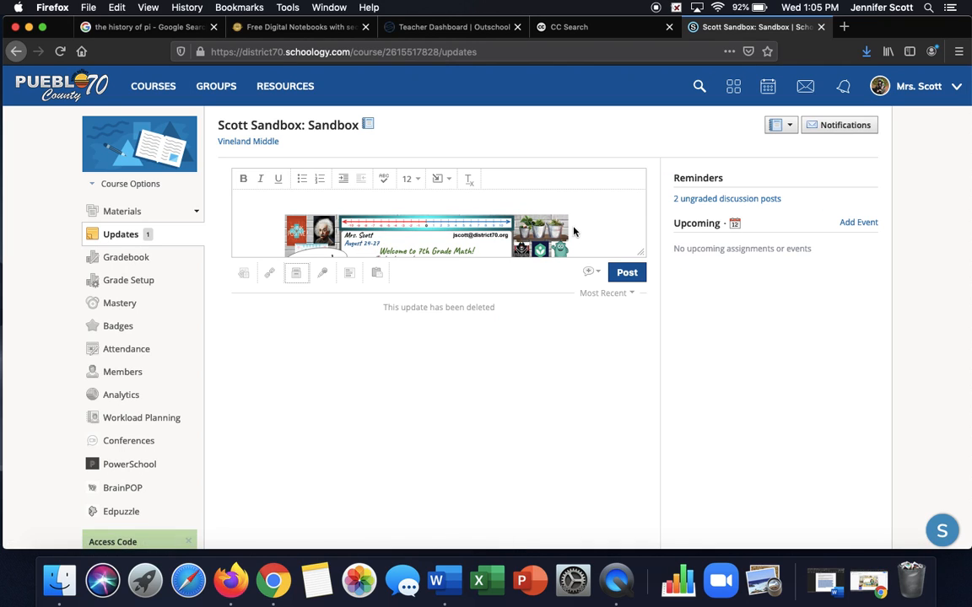
- Mark the new update as an announcement, and check the list of other course sections it could be copied to
left_click(590, 272)
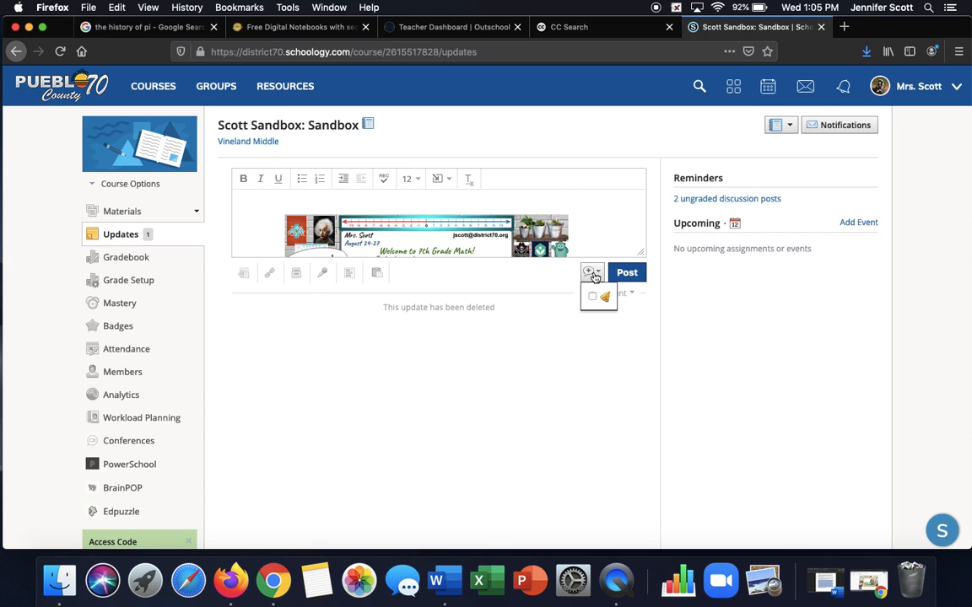
left_click(592, 297)
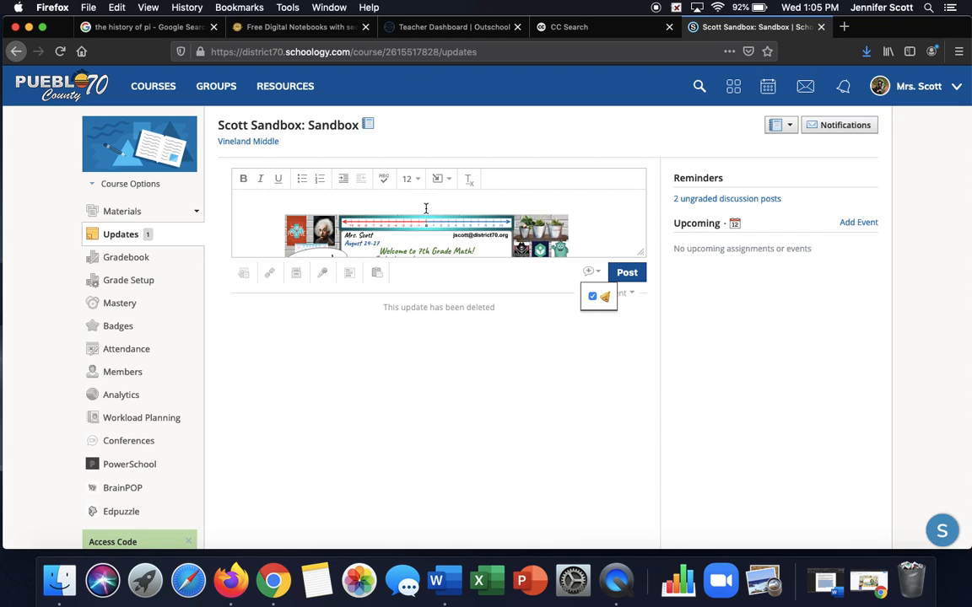
left_click(377, 275)
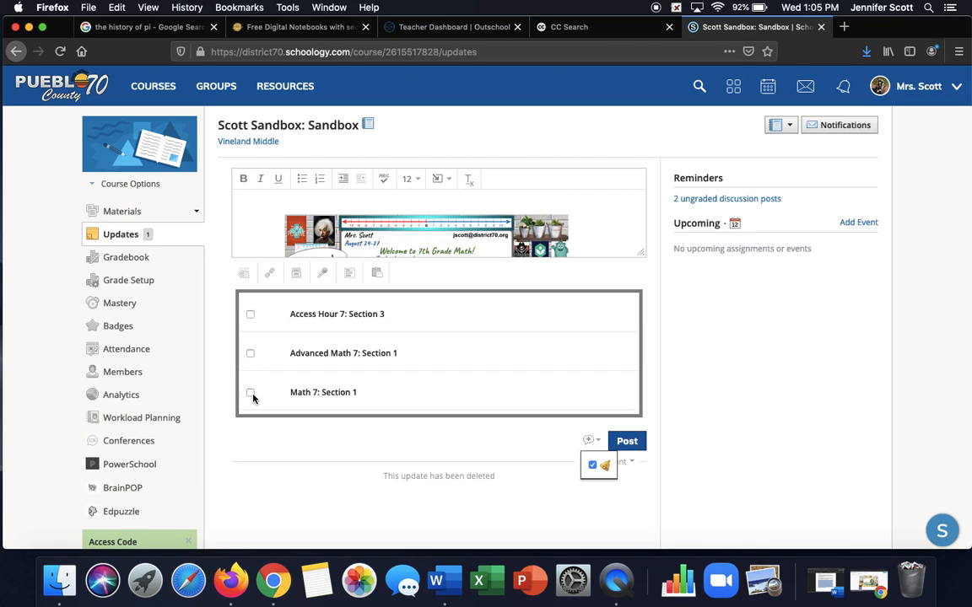
scroll(371, 377, "down", 4)
scroll(371, 378, "up", 4)
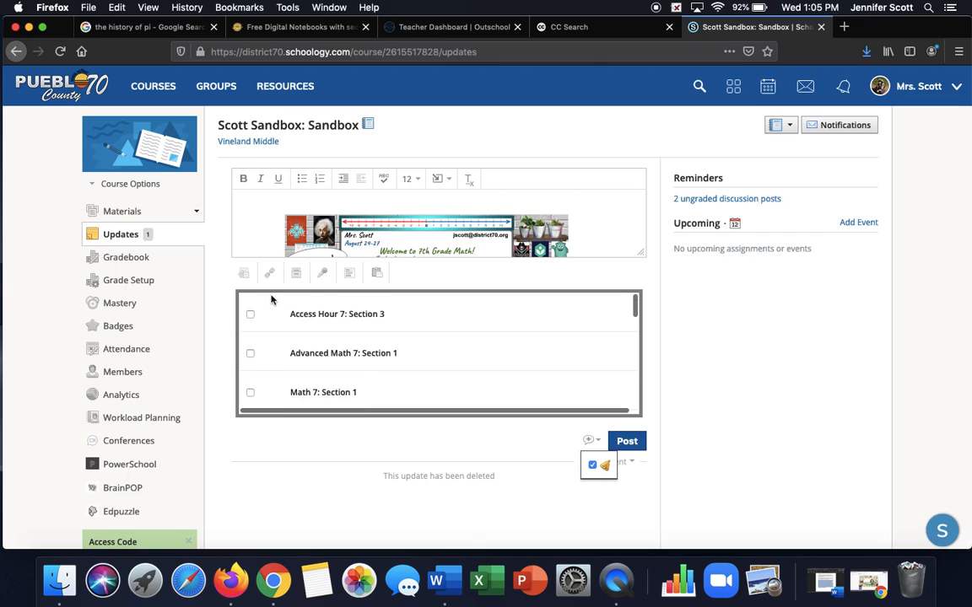
left_click(377, 272)
left_click(590, 272)
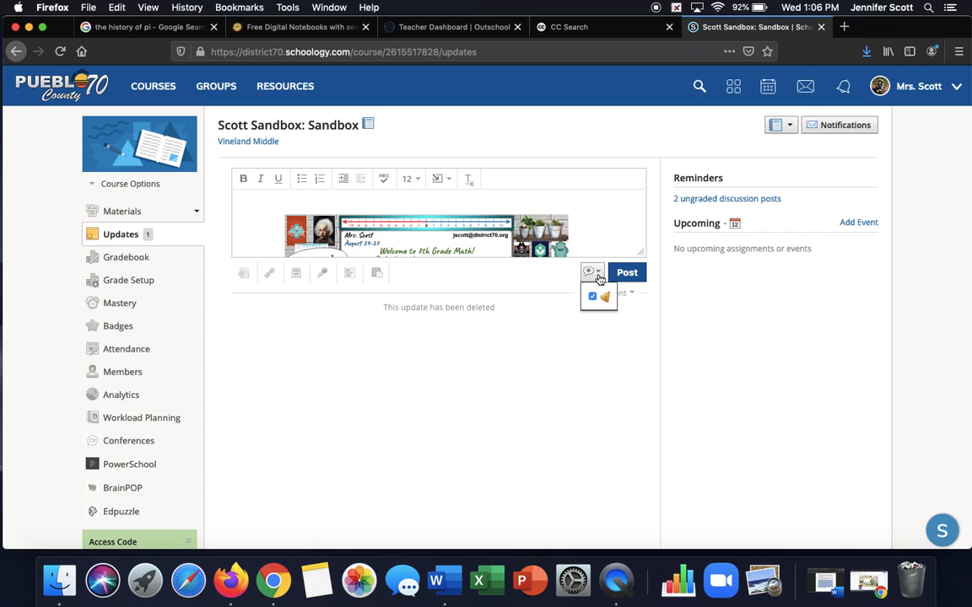
left_click(377, 273)
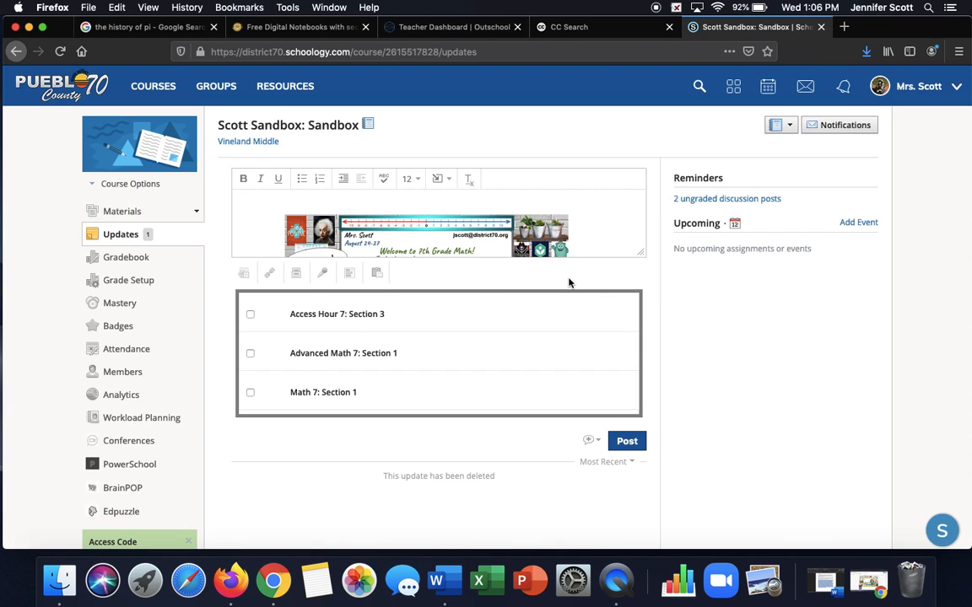
left_click(381, 280)
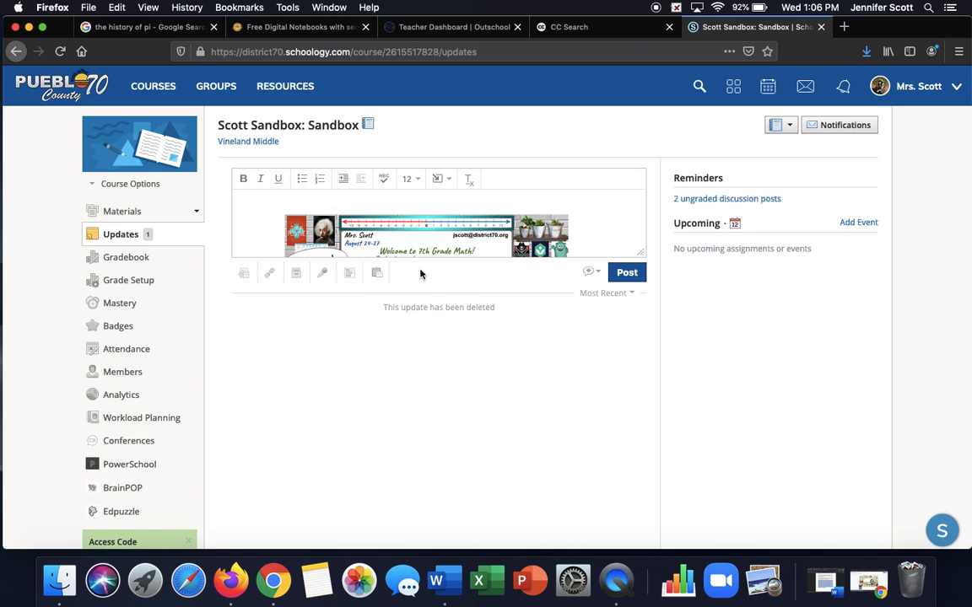
- Inspect the embedded drawing's element in the update and search the page's HTML for "iframe"
scroll(404, 241, "down", 2)
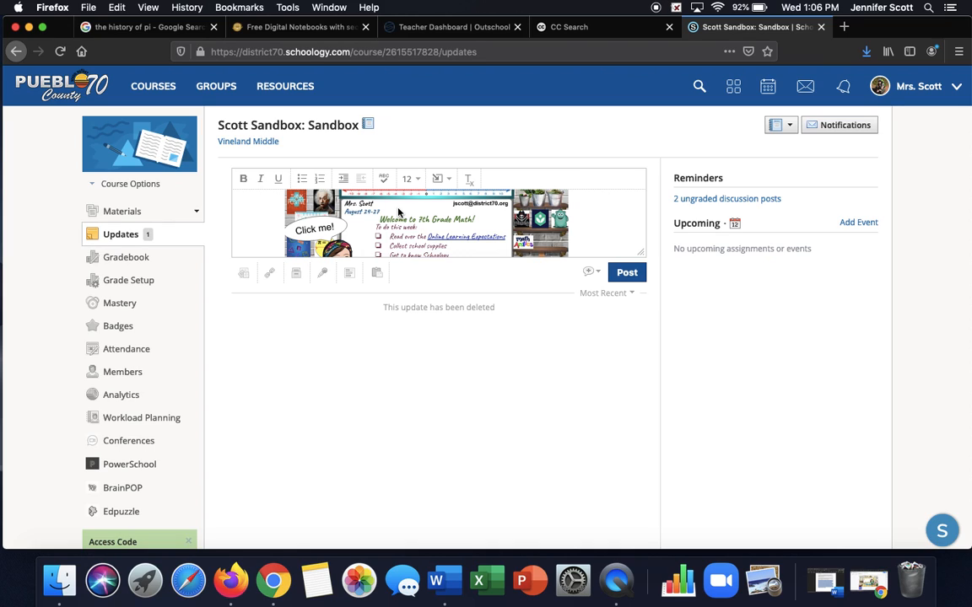
right_click(399, 211)
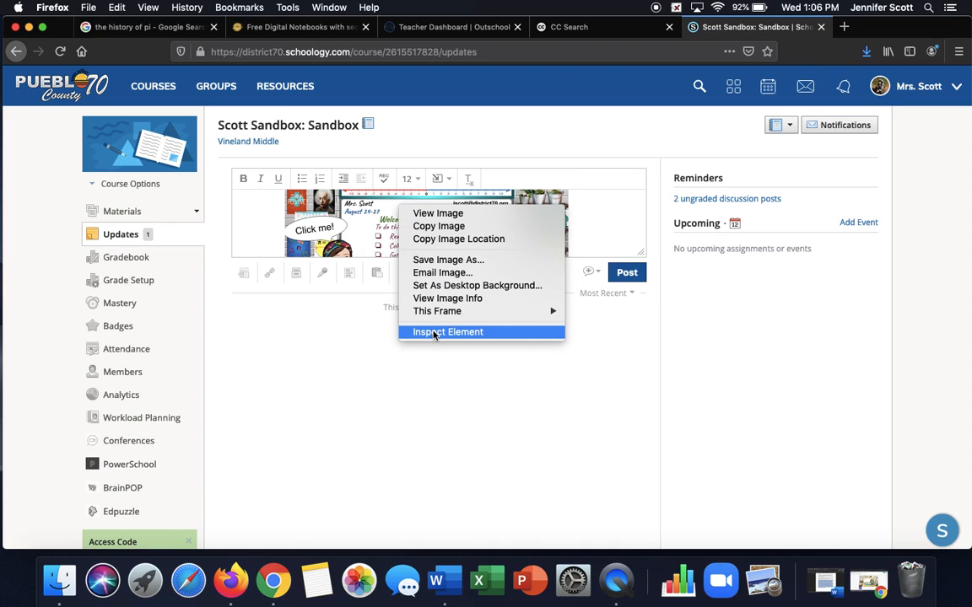
left_click(435, 332)
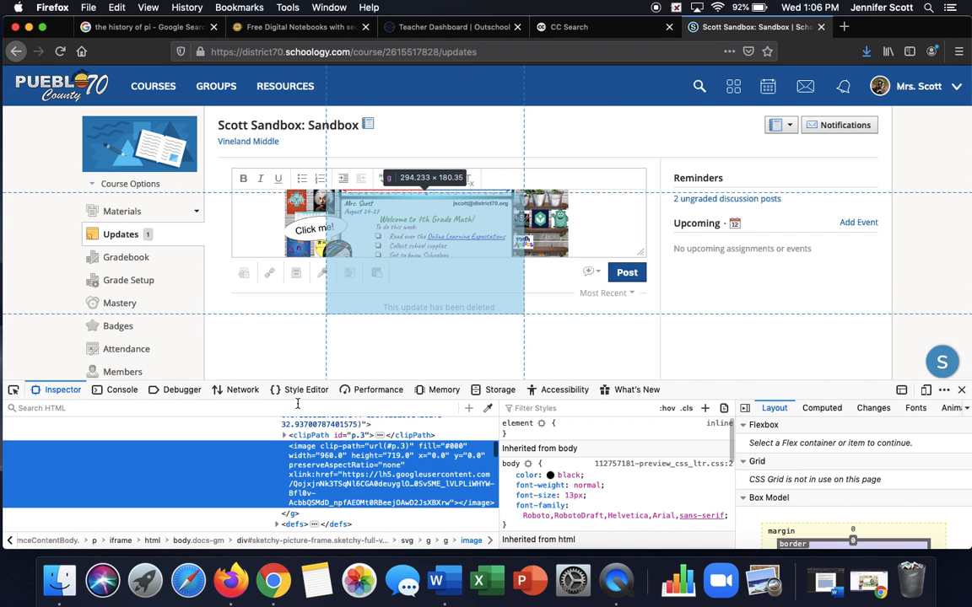
left_click(213, 409)
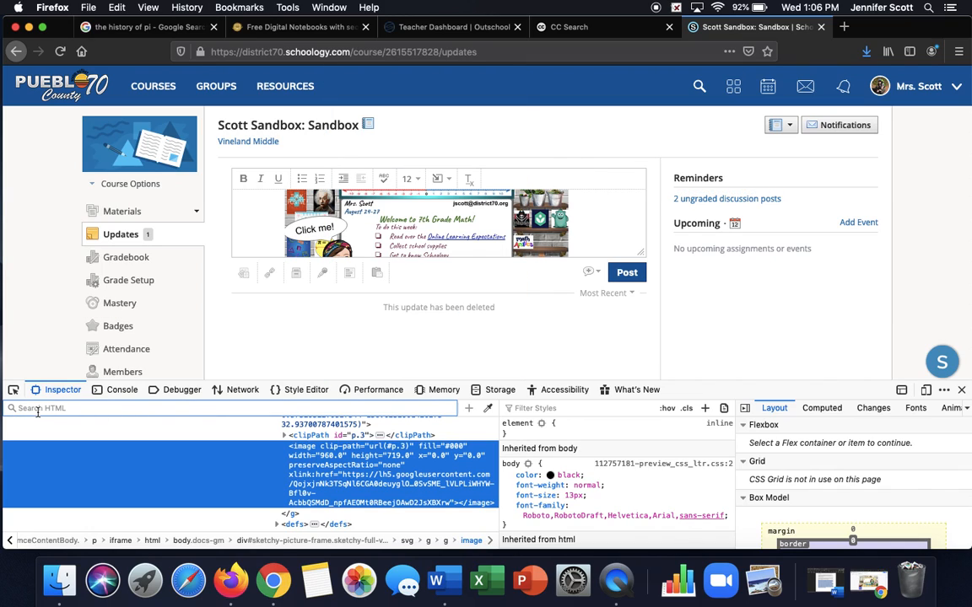
type("iframe")
key("Return")
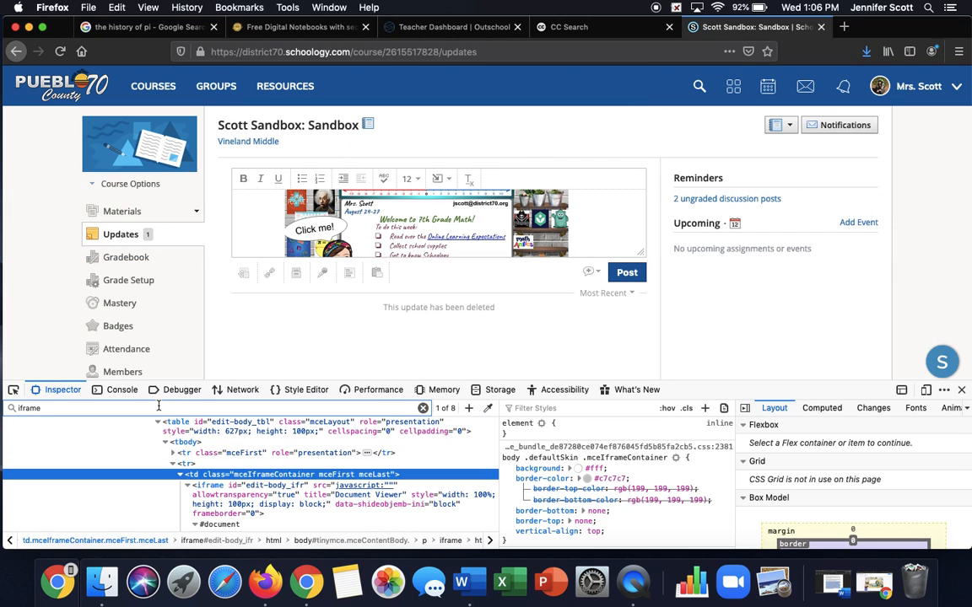
- Go through the "iframe" matches to the iframe element whose source is the docs.google.com drawings preview
key("Return")
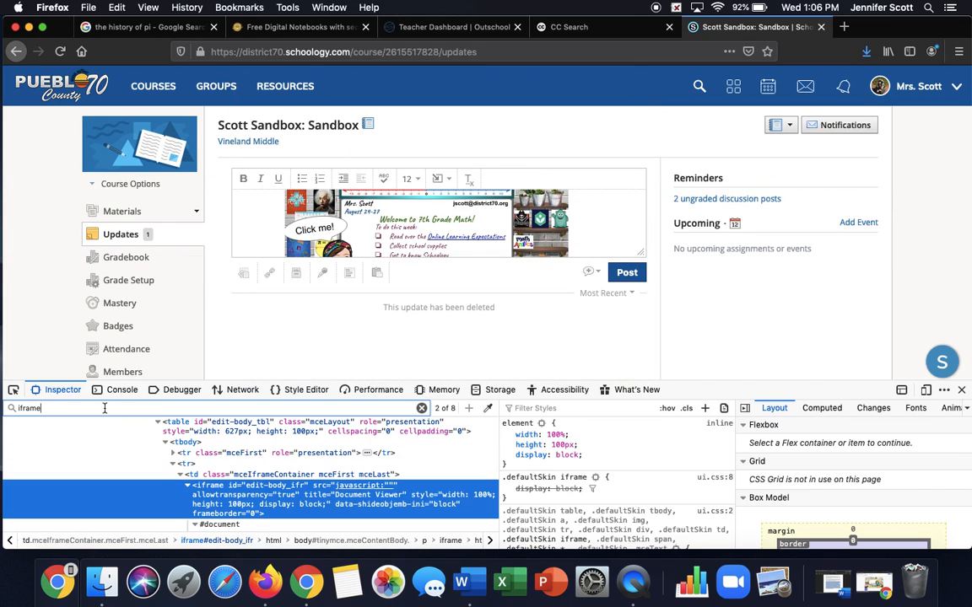
key("Return")
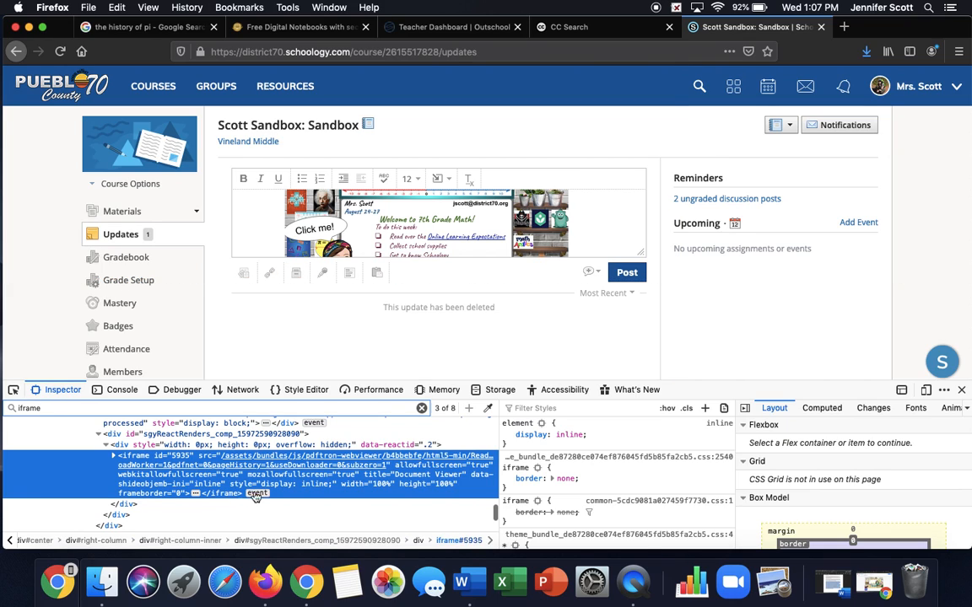
key("Return")
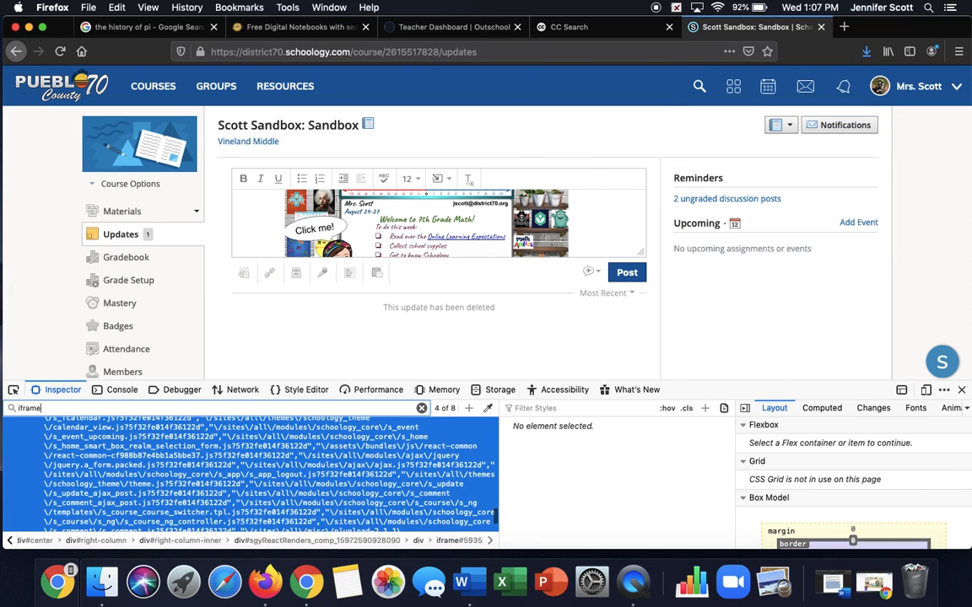
scroll(183, 455, "up", 3)
scroll(183, 454, "down", 4)
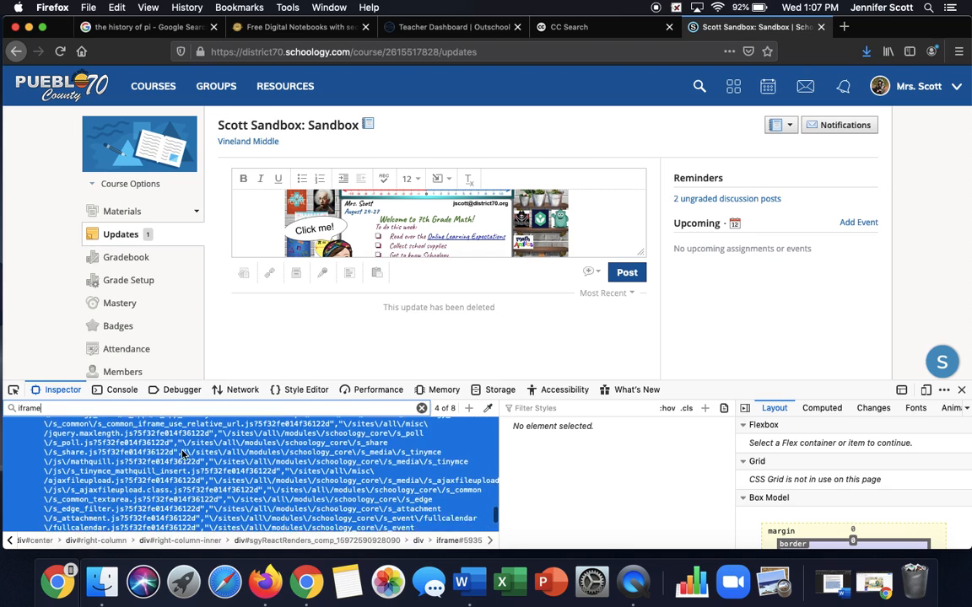
key("Return")
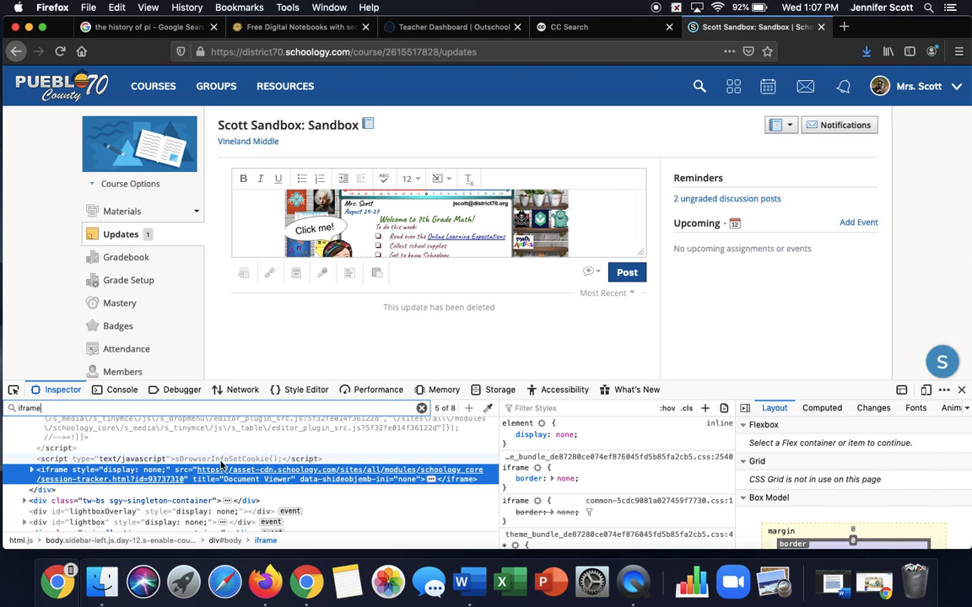
key("Return")
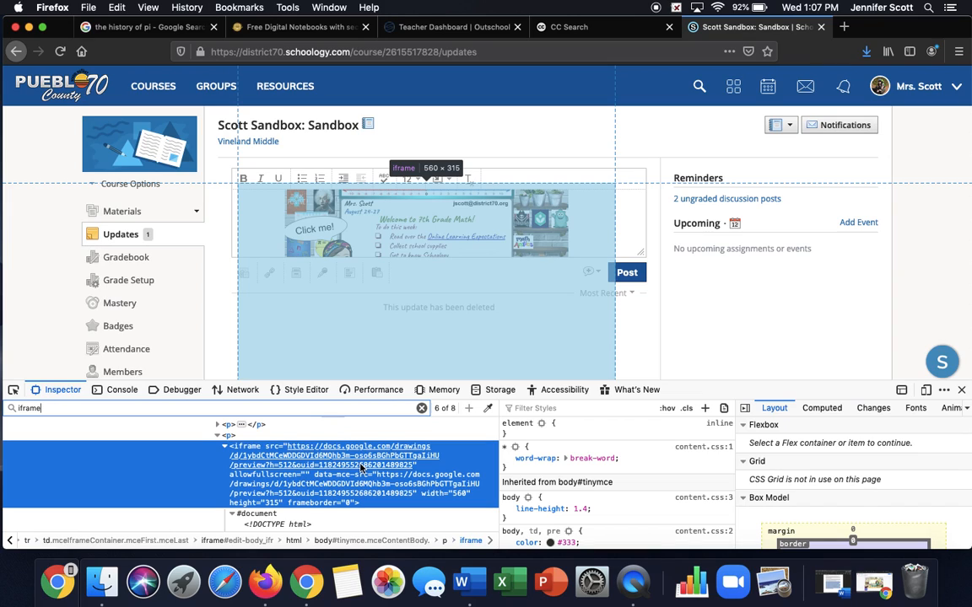
- Set the drawing iframe's width attribute to 900 and its height attribute to 500
double_click(461, 496)
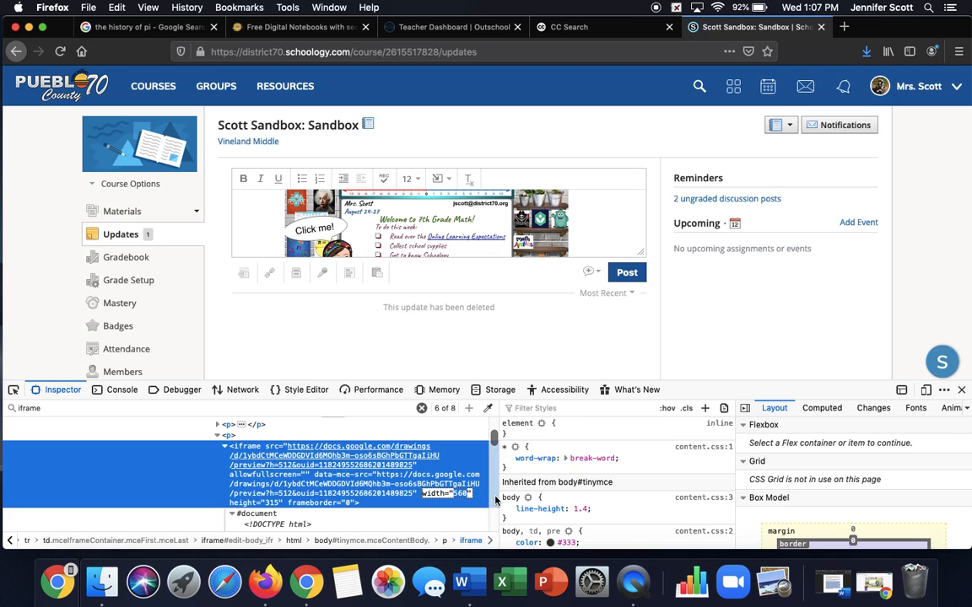
type("90")
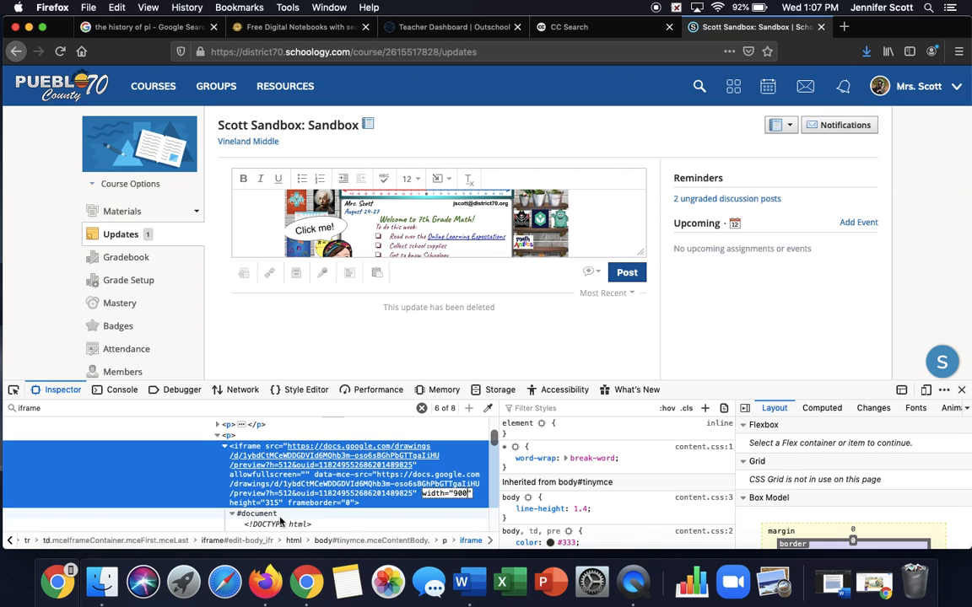
key("Tab")
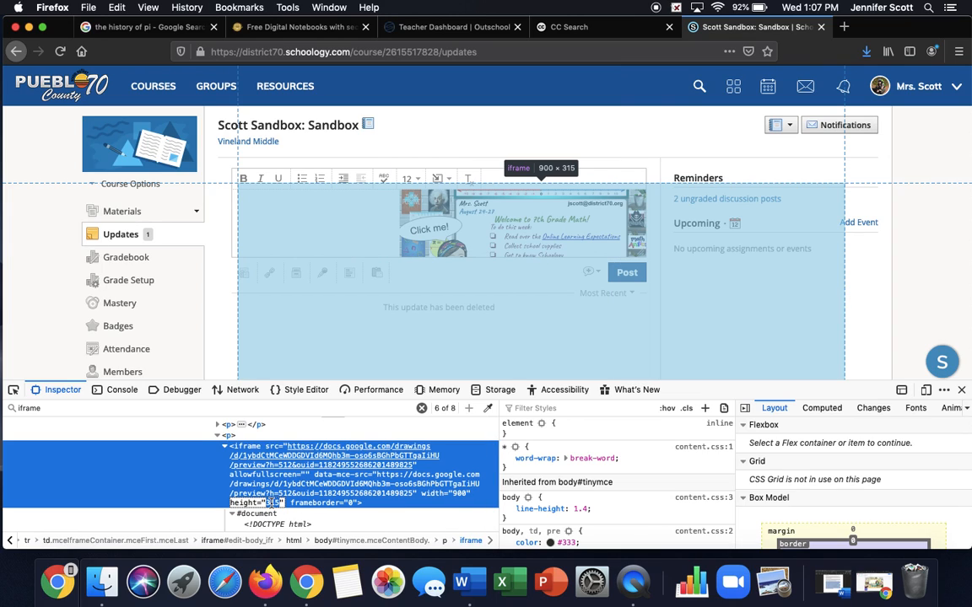
type("500")
key("Return")
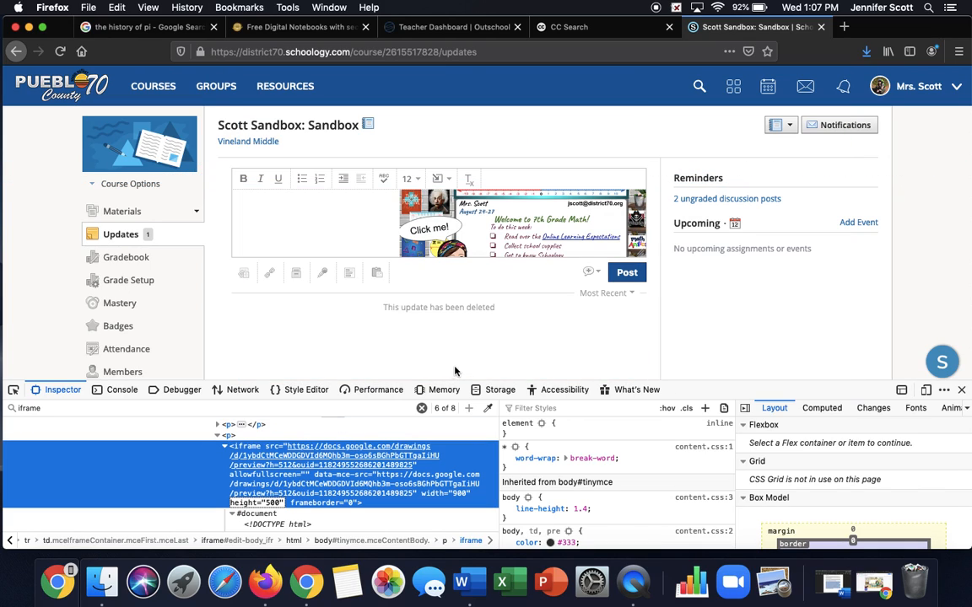
- Post the update with the inspector closed, and view the announcement above the course materials
left_click(628, 273)
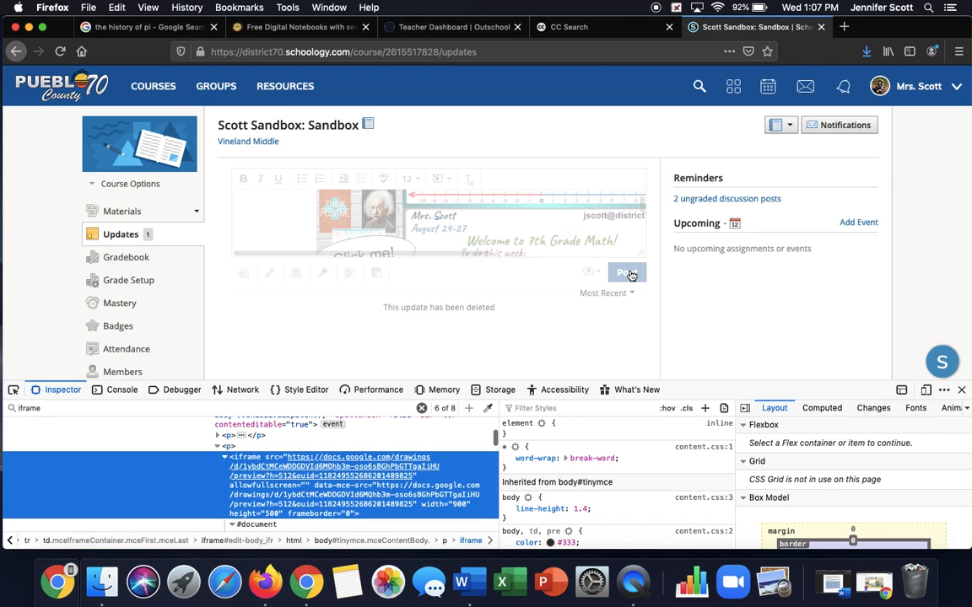
left_click(962, 390)
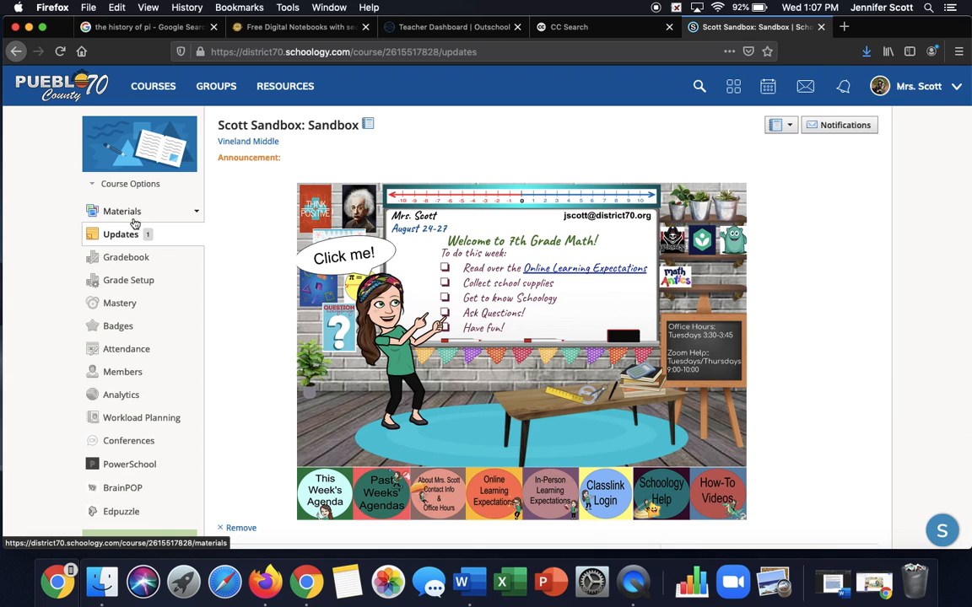
left_click(105, 210)
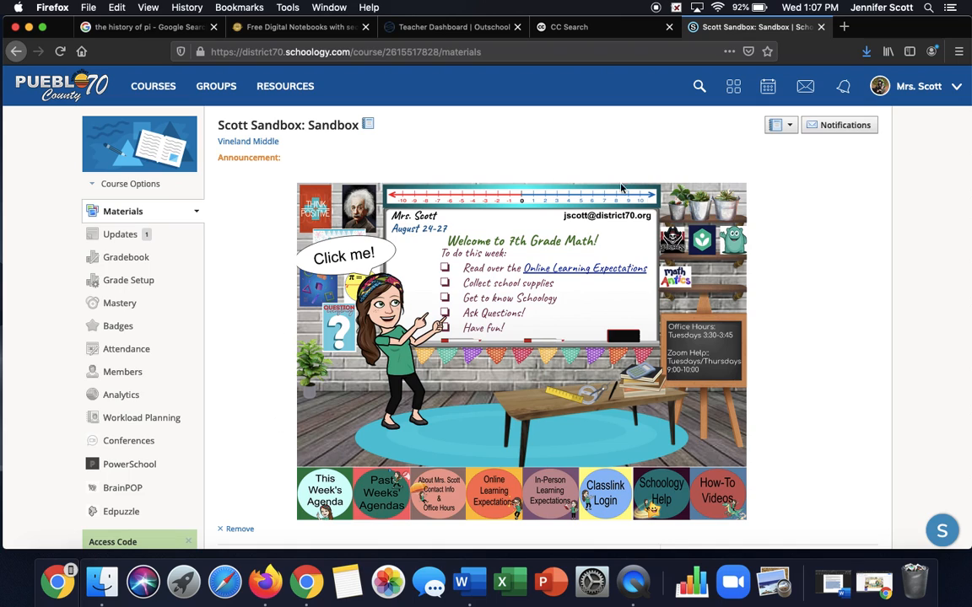
scroll(804, 284, "down", 2)
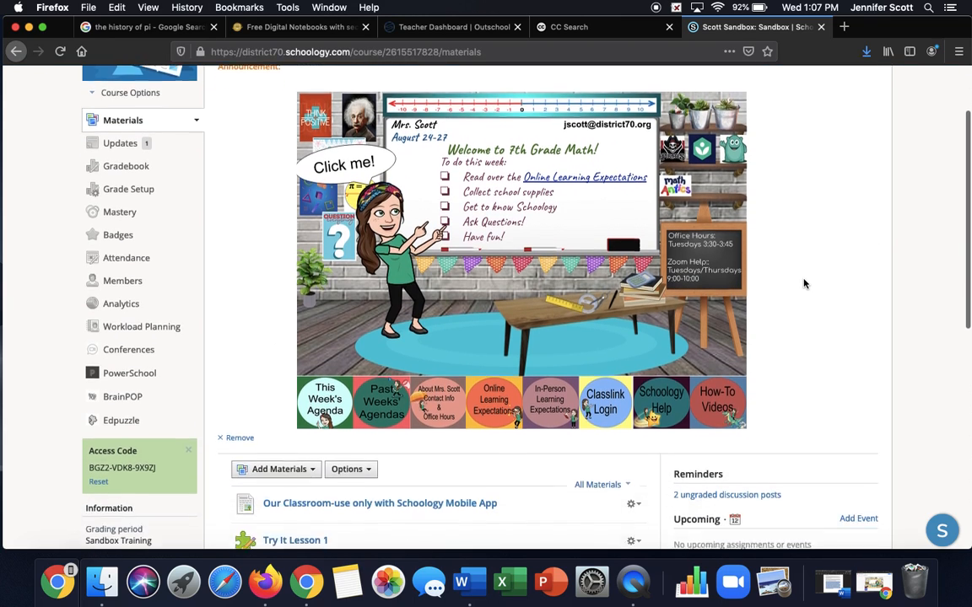